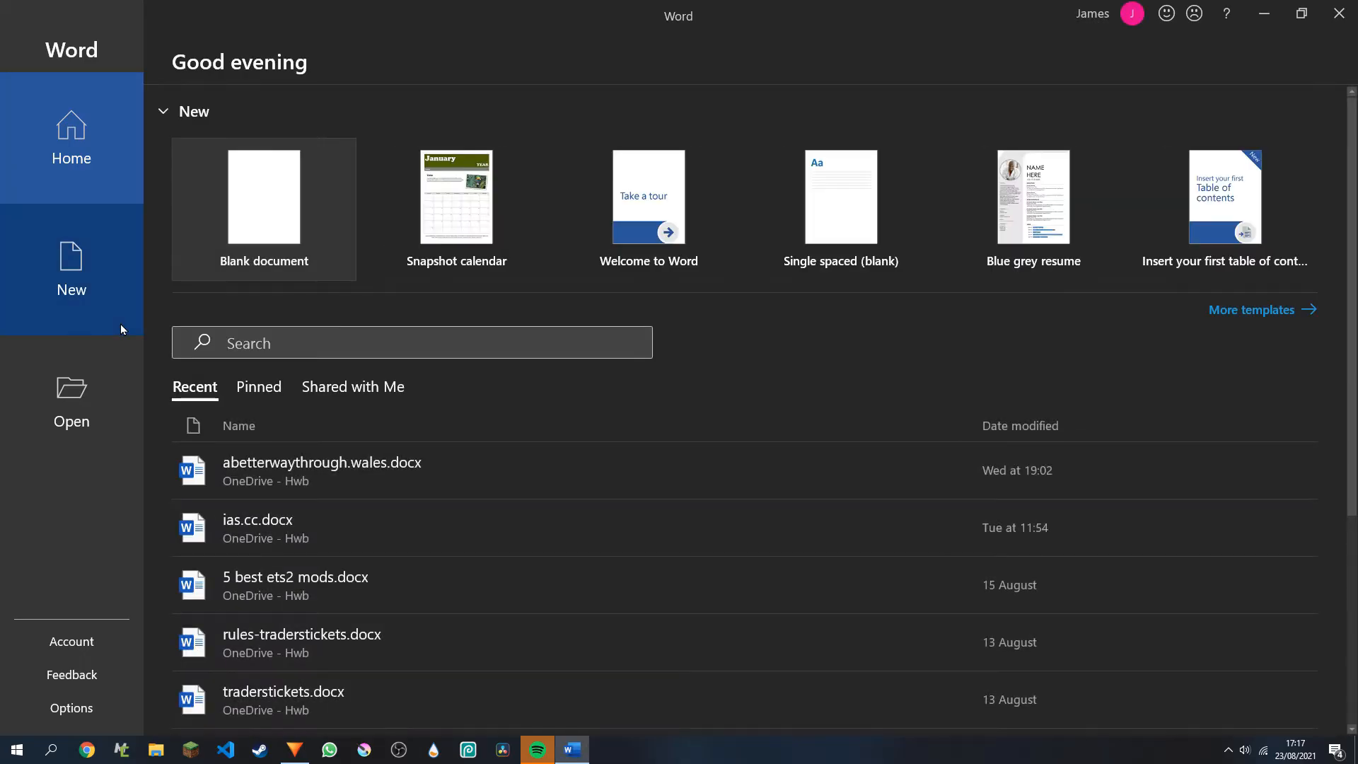
Create a blank document, set the font size to 20 and enter the line "Subscribe to thtutr45".
click(228, 261)
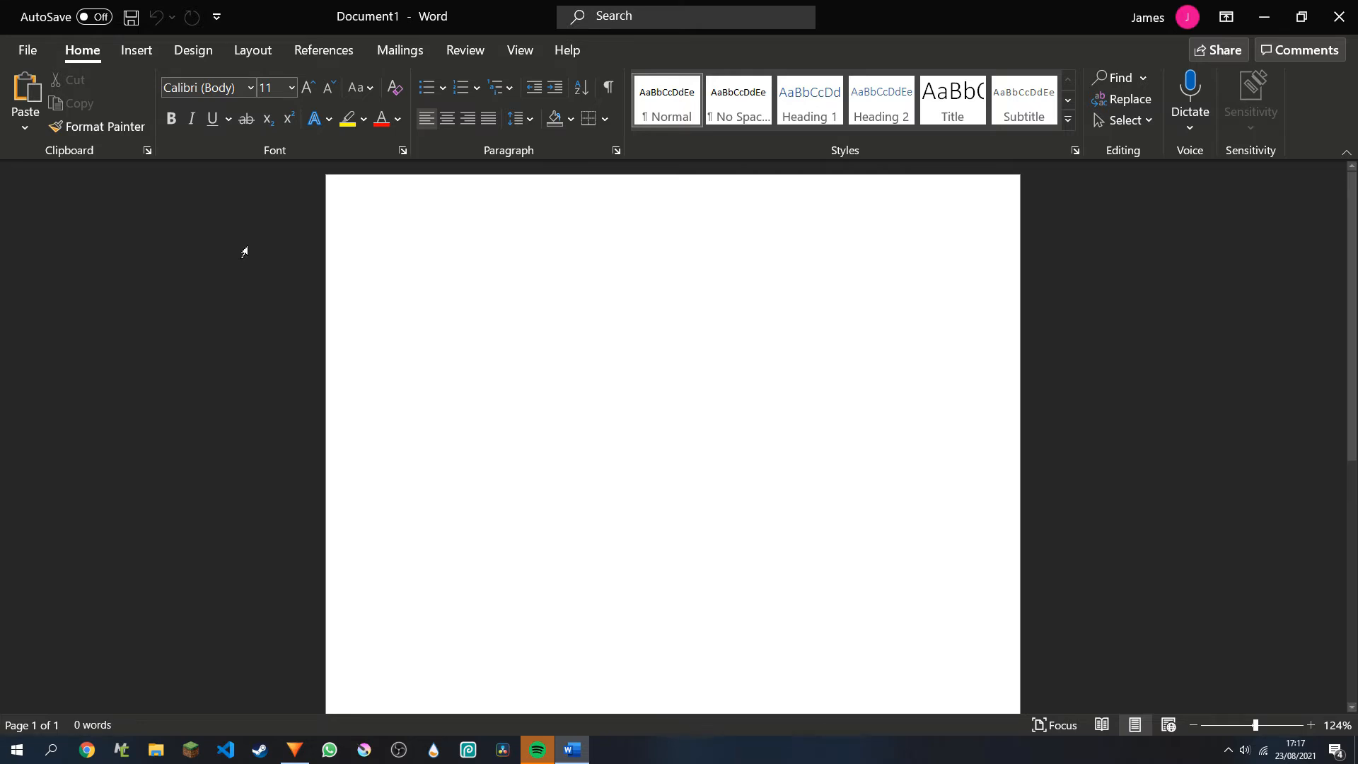
click(306, 83)
click(305, 83)
click(306, 83)
click(305, 83)
click(305, 82)
text(Subscr)
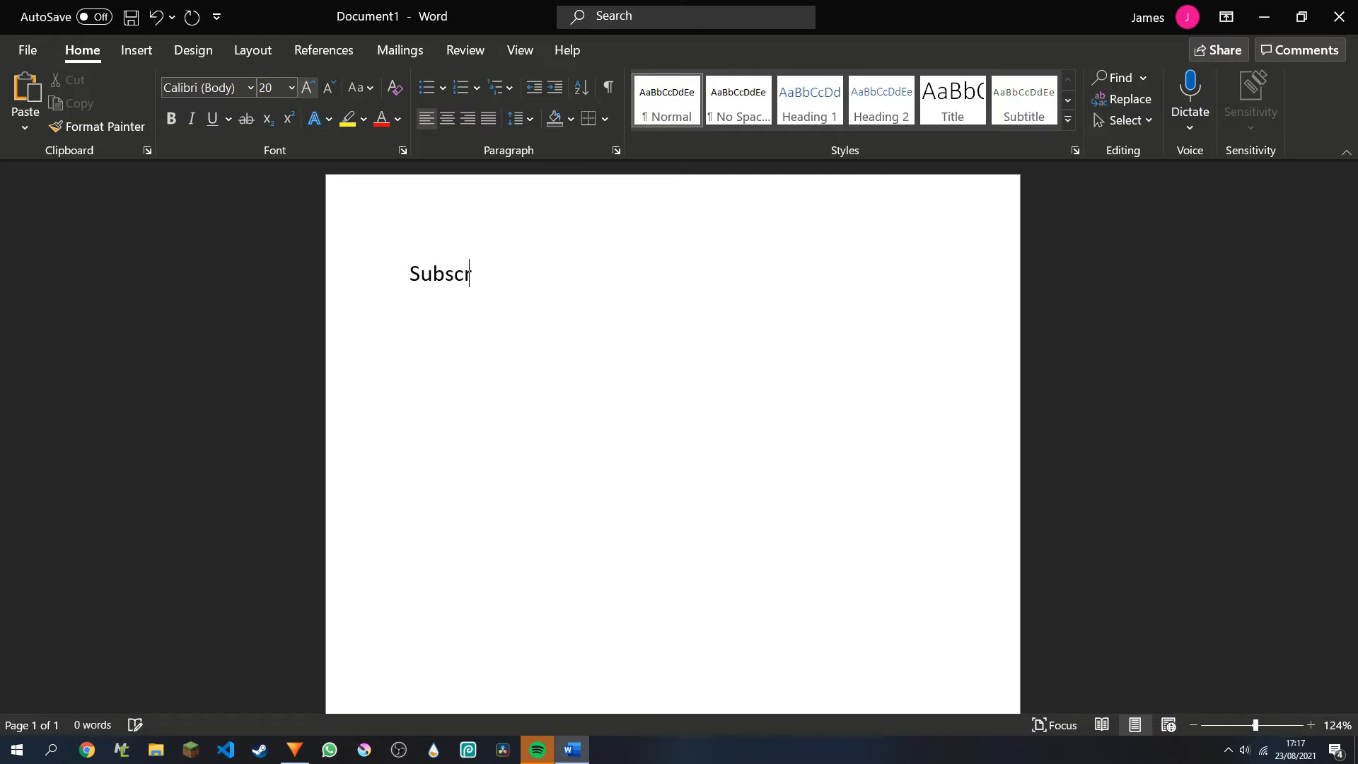
text(ibe to thtutr45)
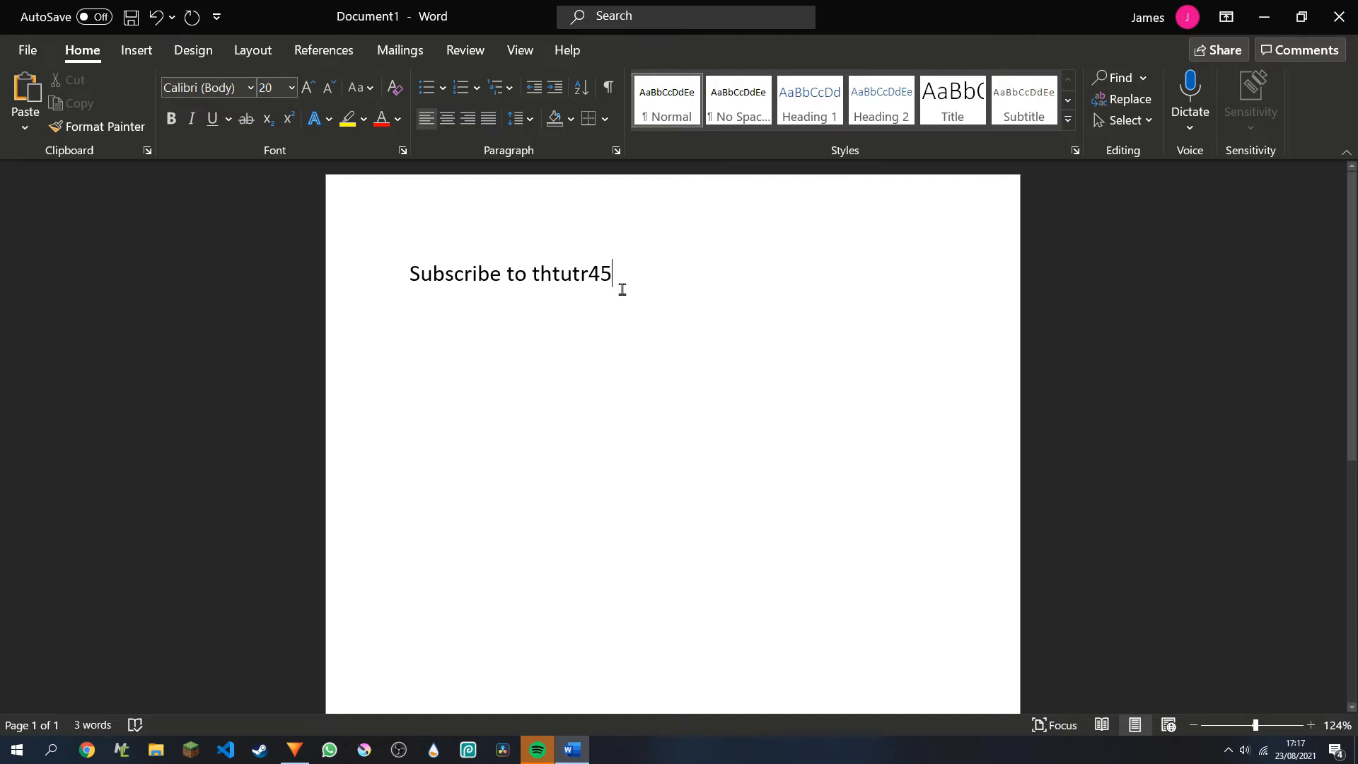
Make the whole line bold, and try italic and underline on it before removing those two styles.
drag(622, 289, 455, 285)
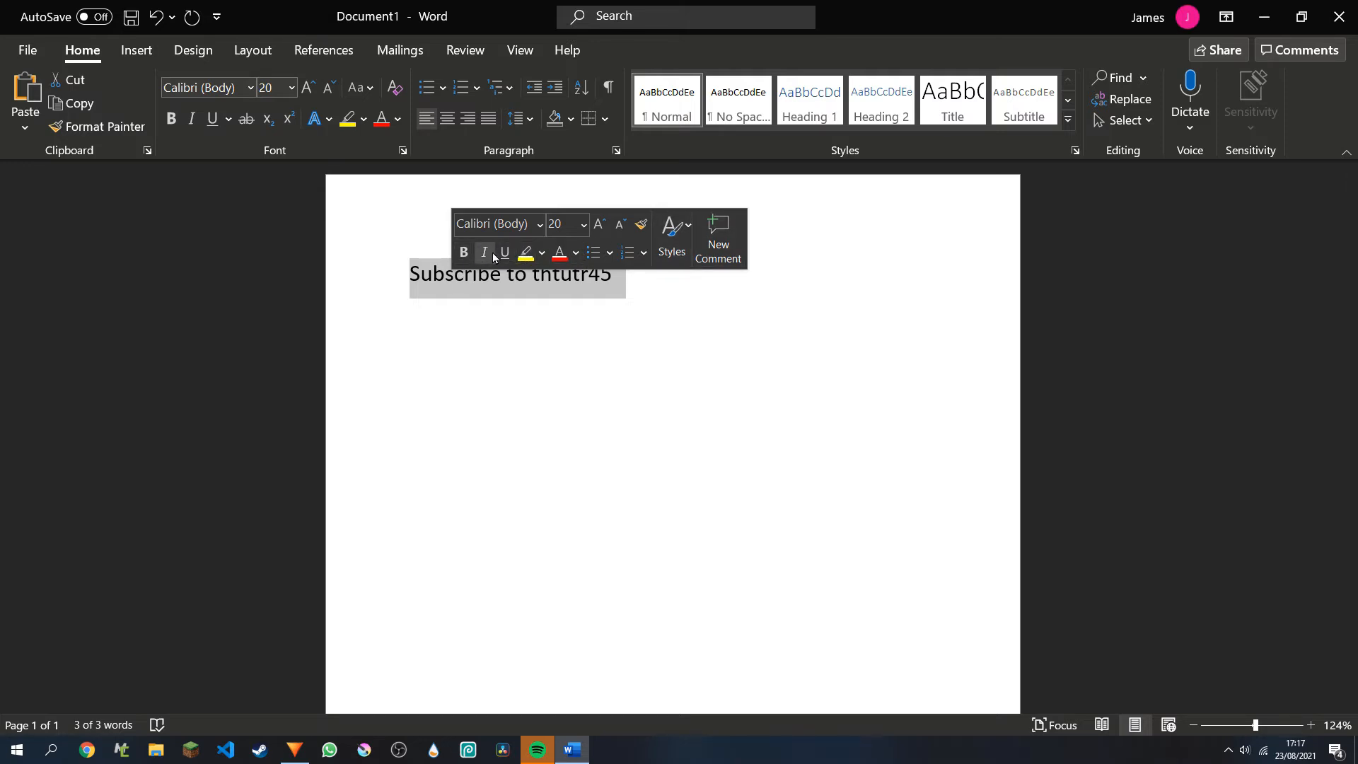
click(464, 253)
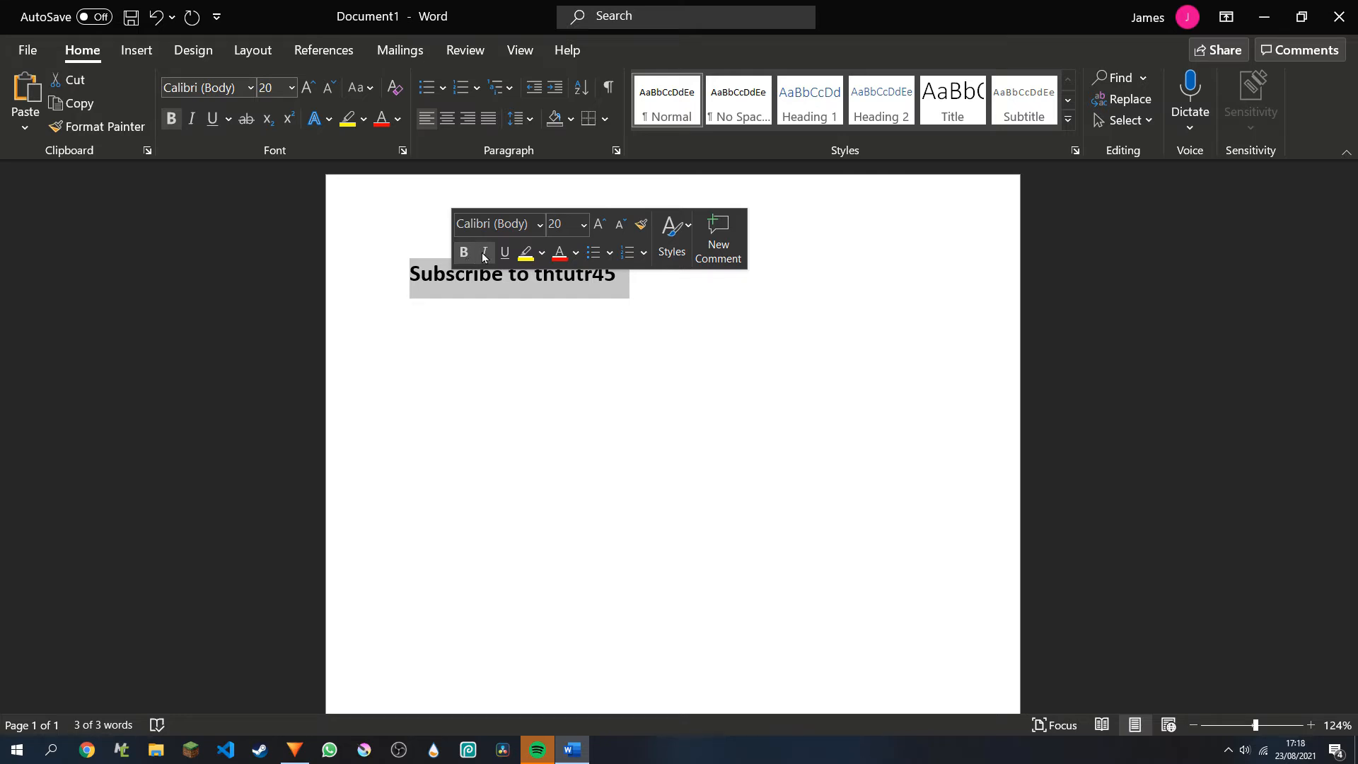
click(484, 253)
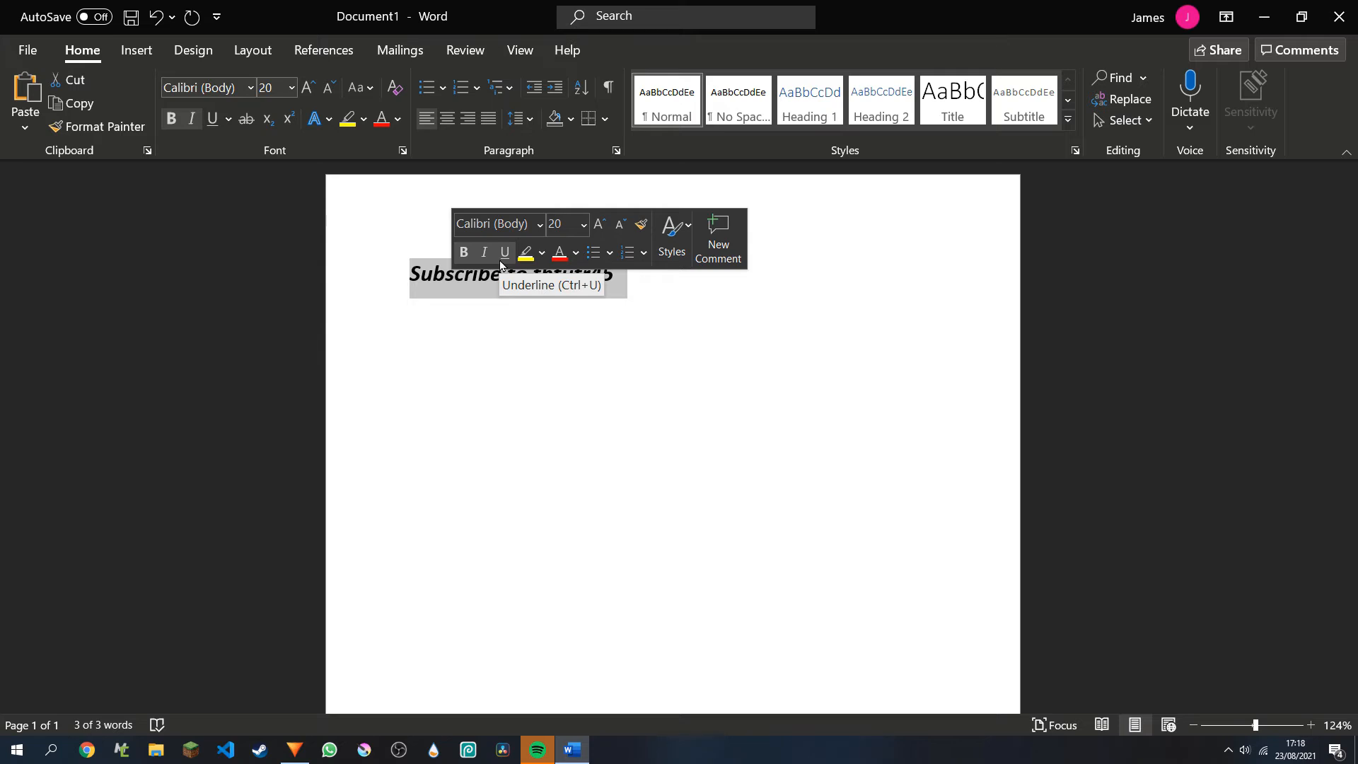
click(505, 252)
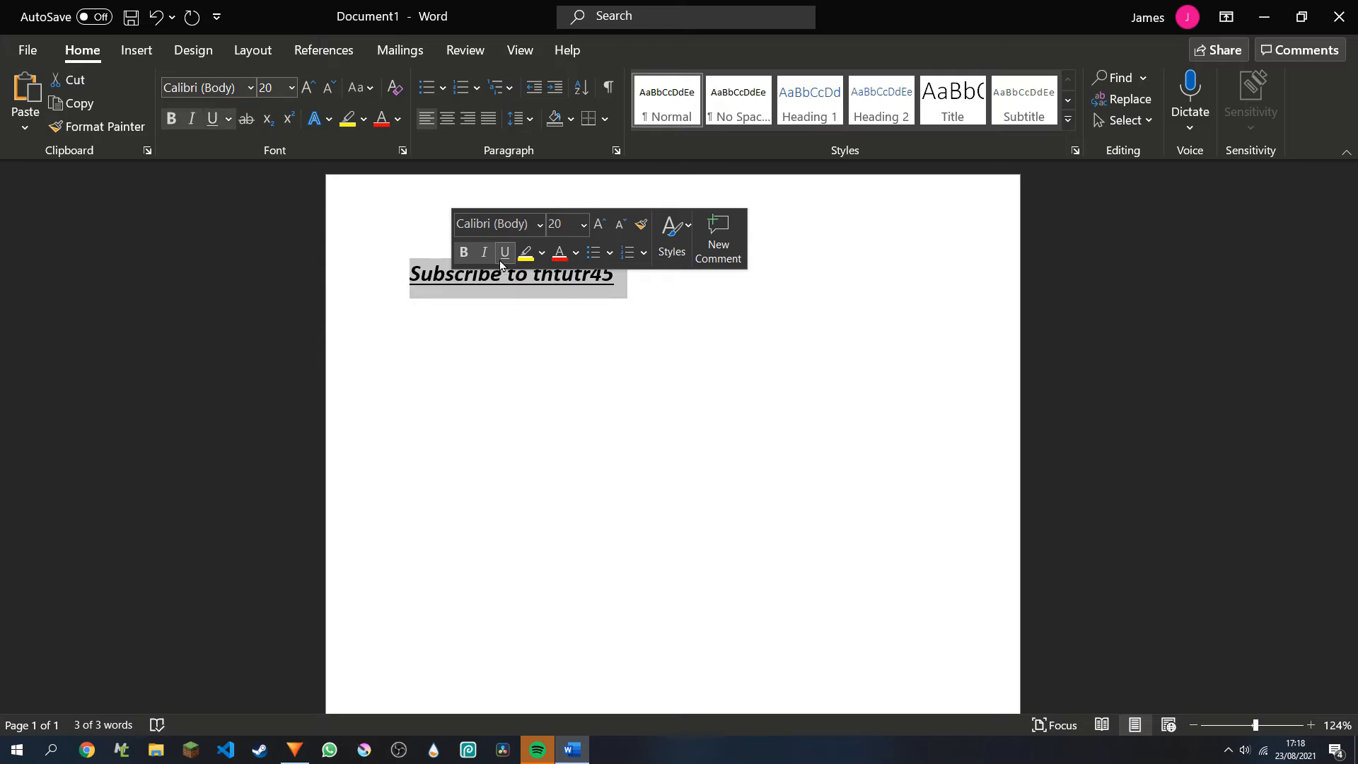
click(500, 260)
click(492, 261)
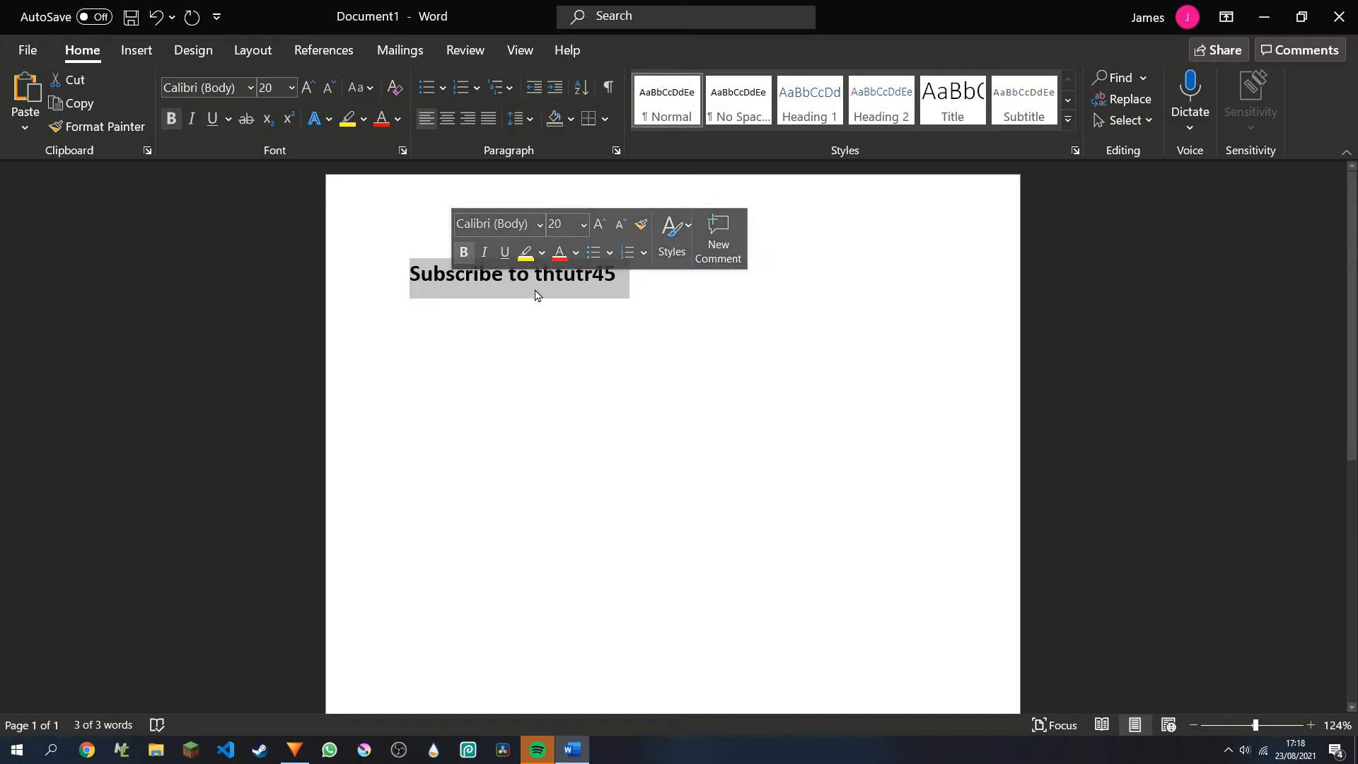
Toggle bold off and back on for the selected line, and apply and remove italic and underline.
key(ctrl+b)
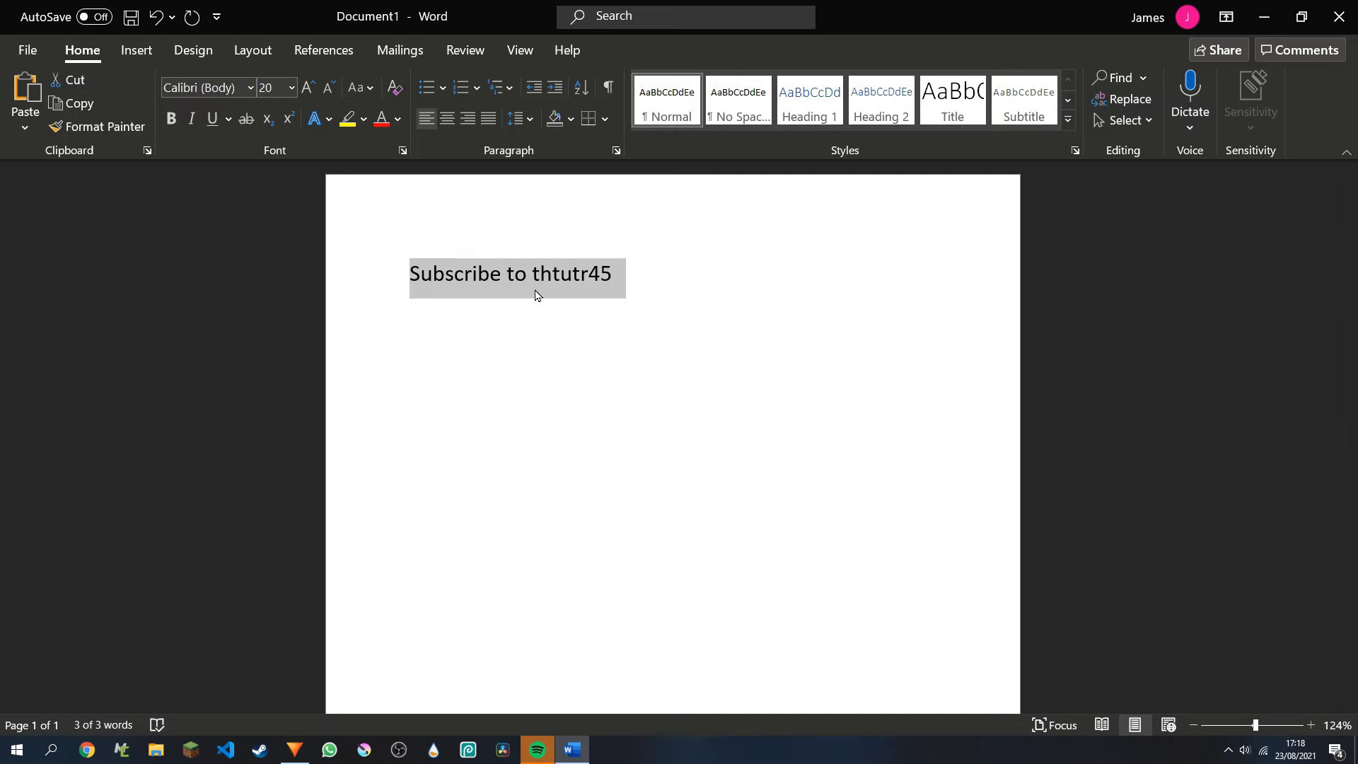
key(ctrl+b)
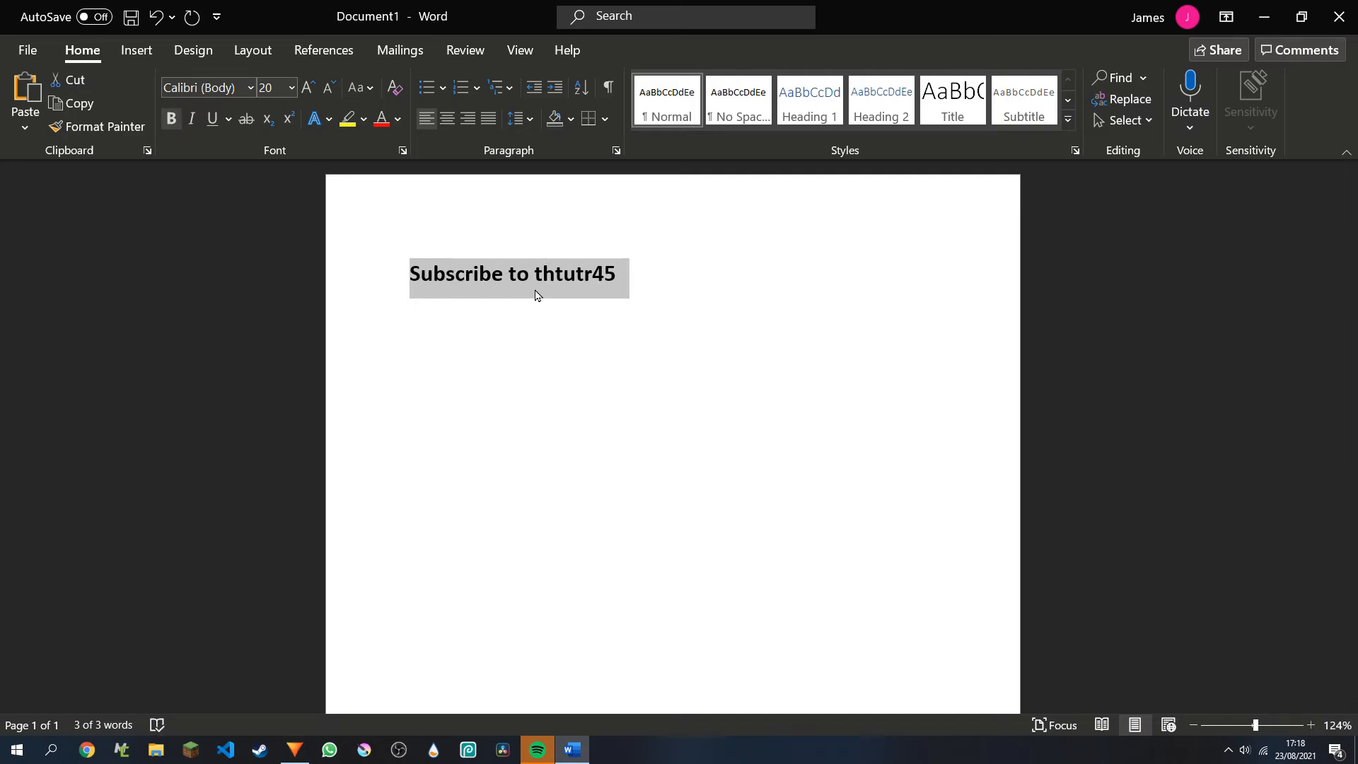
key(ctrl+i)
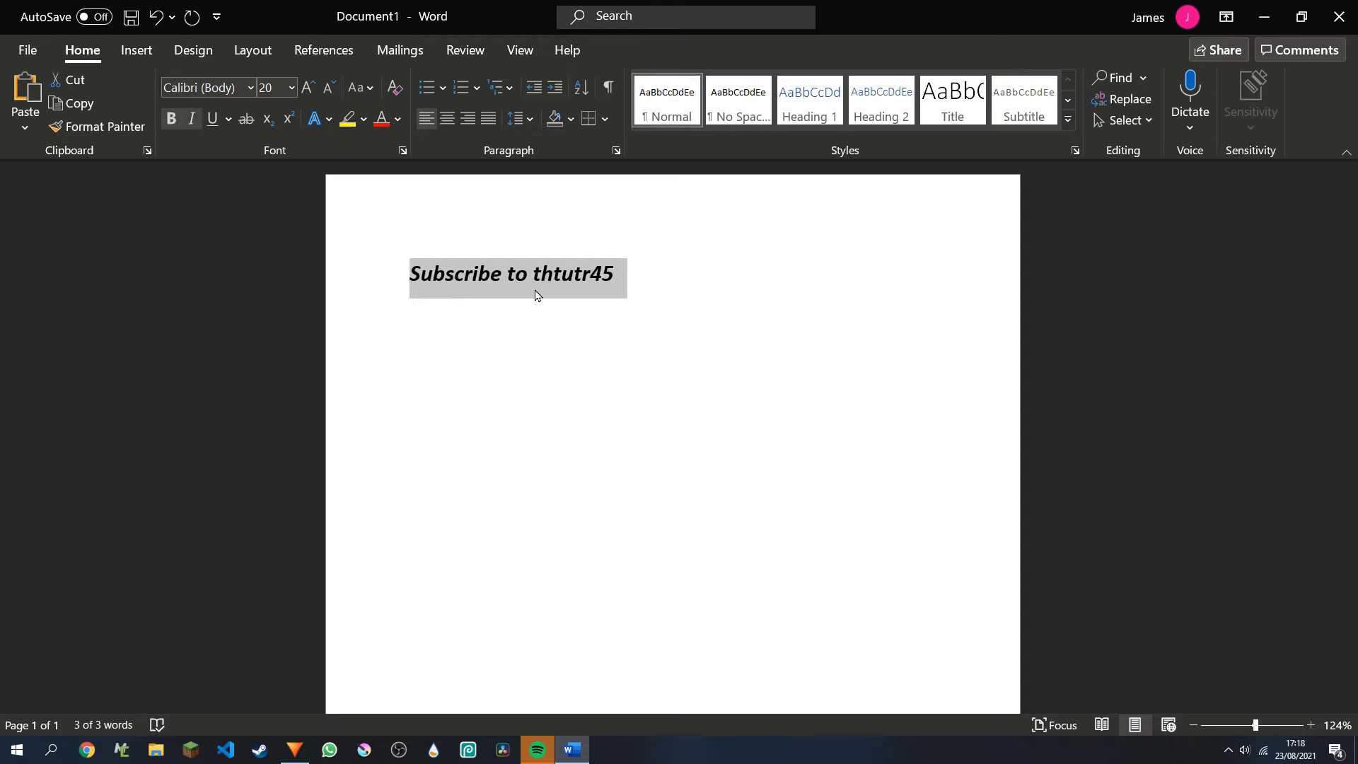
key(ctrl+u)
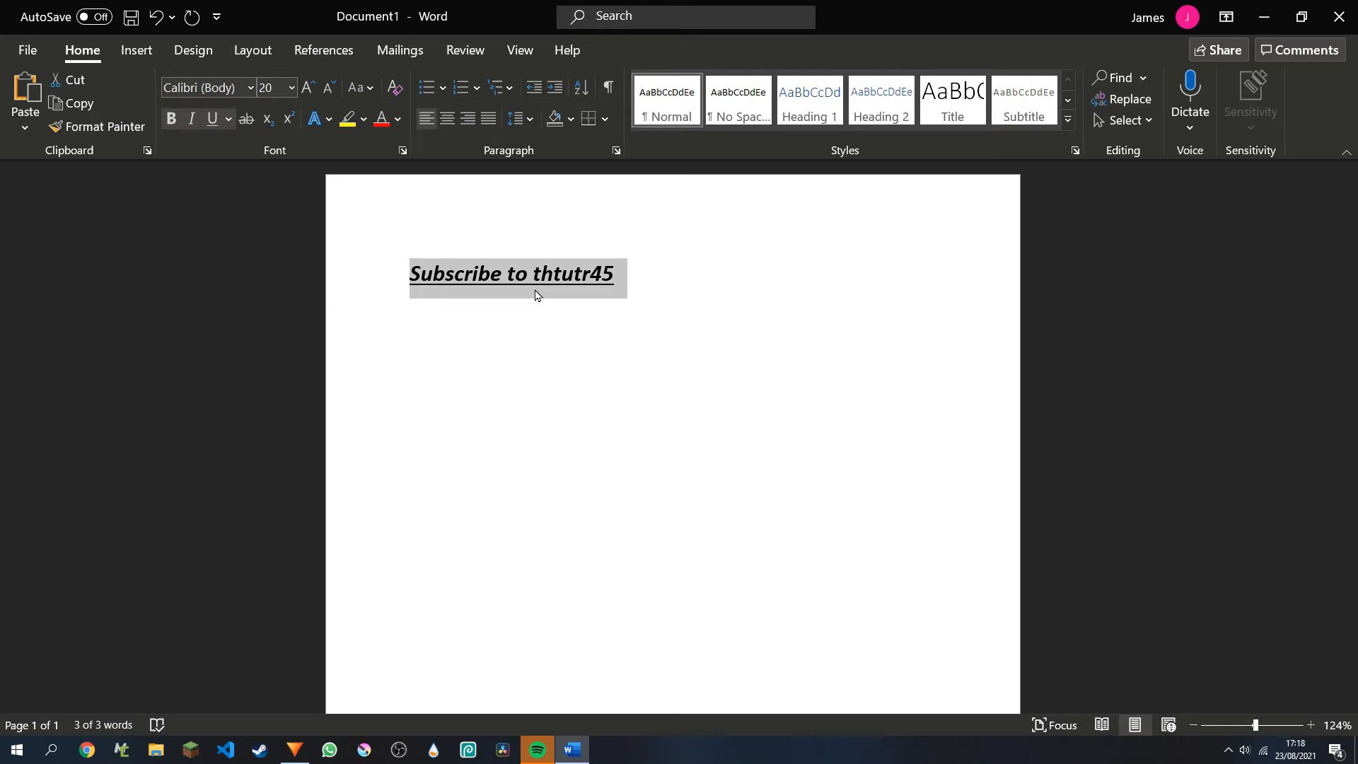
key(ctrl+i)
key(ctrl+u)
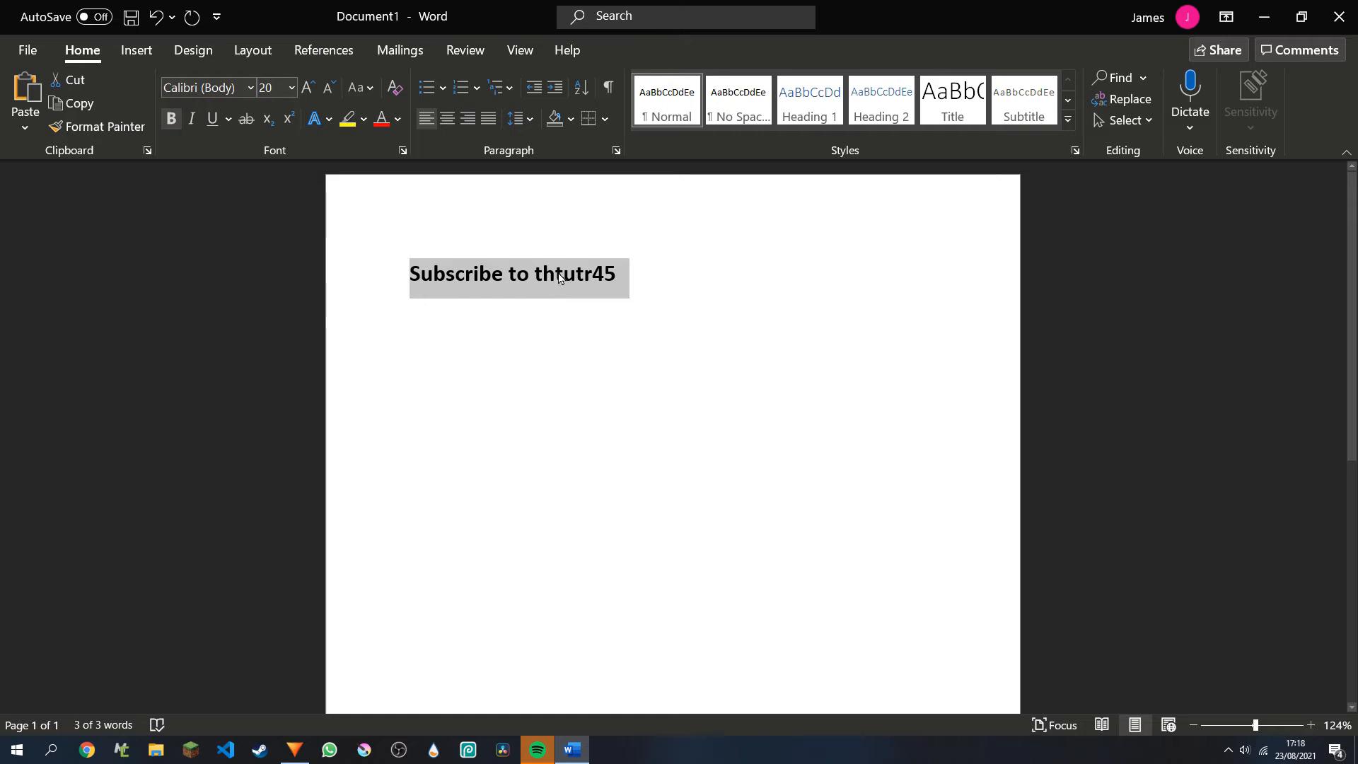
Change the font colour of the whole line to bright red using the standard colours in the Colors dialog.
click(556, 276)
drag(667, 287, 408, 279)
click(398, 119)
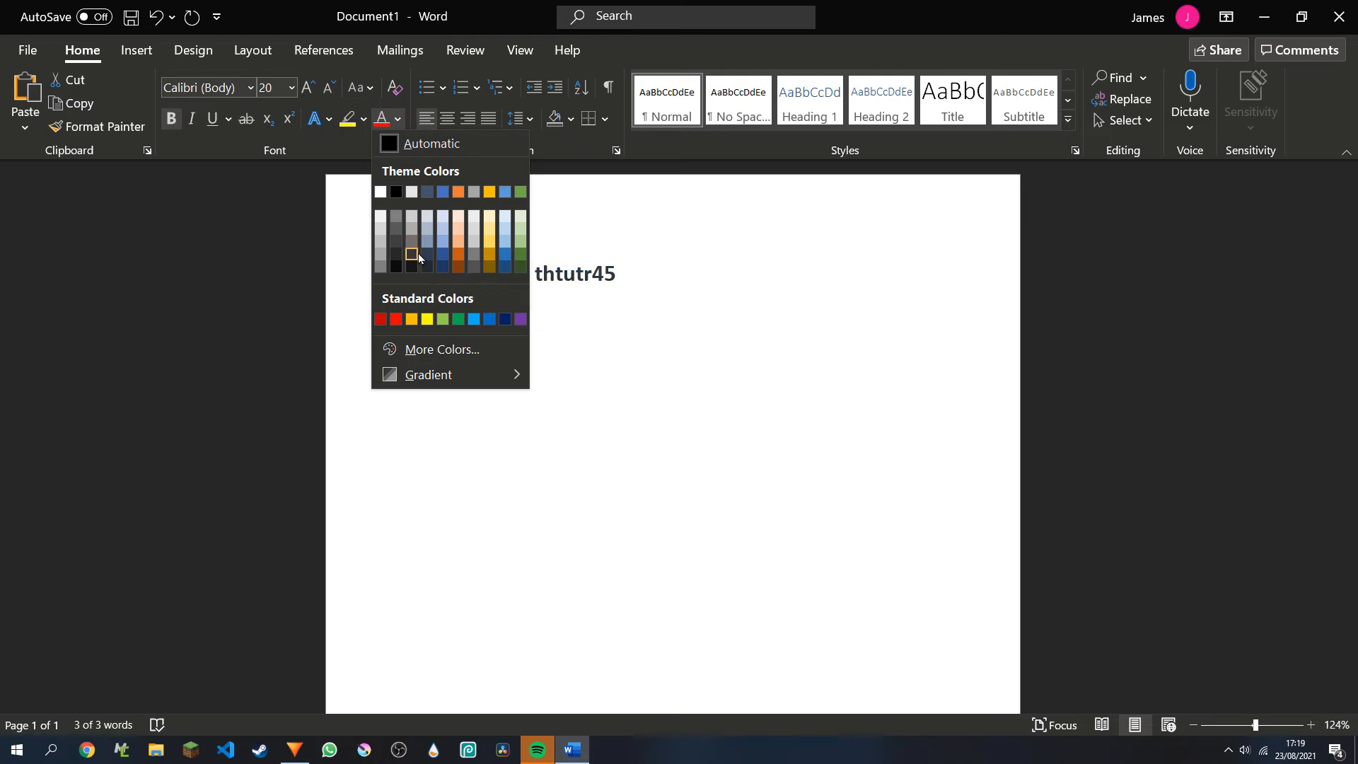
click(429, 349)
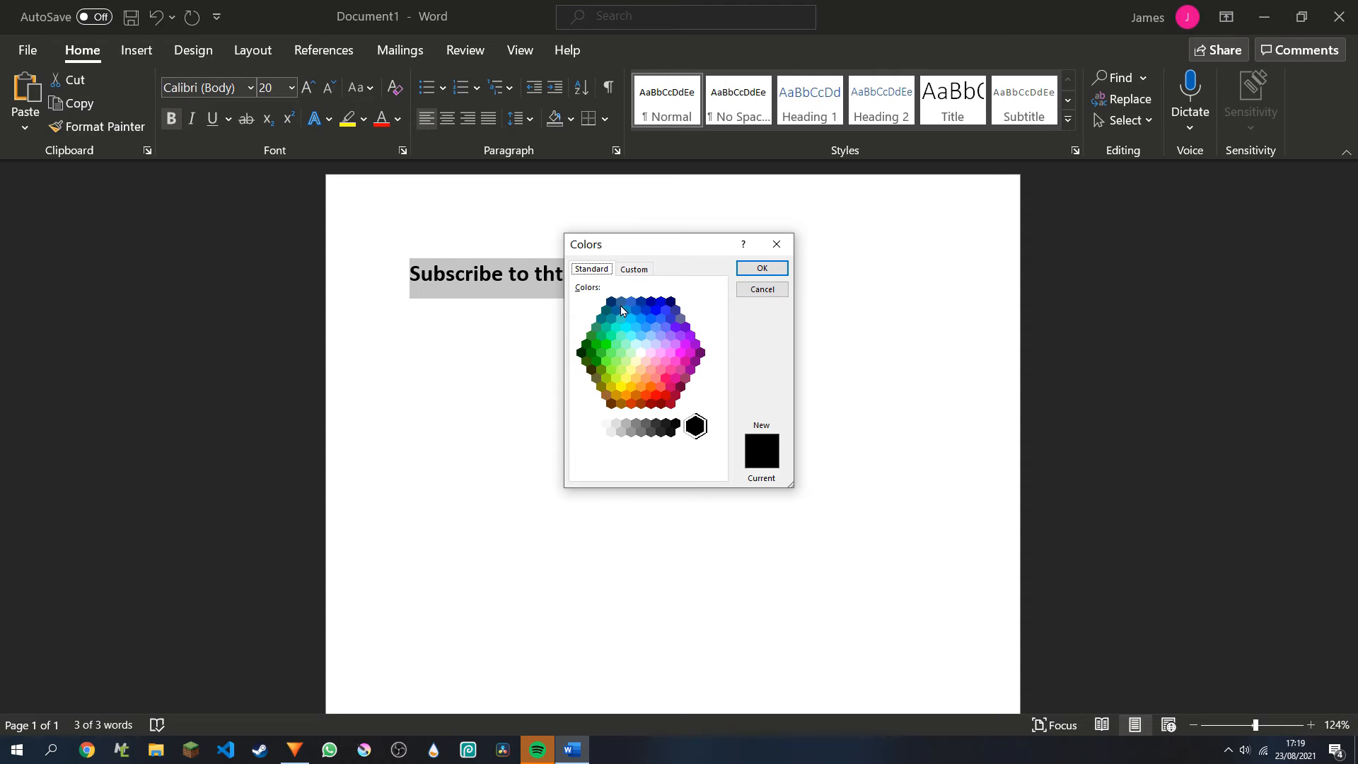
click(635, 344)
click(649, 352)
click(636, 310)
click(651, 301)
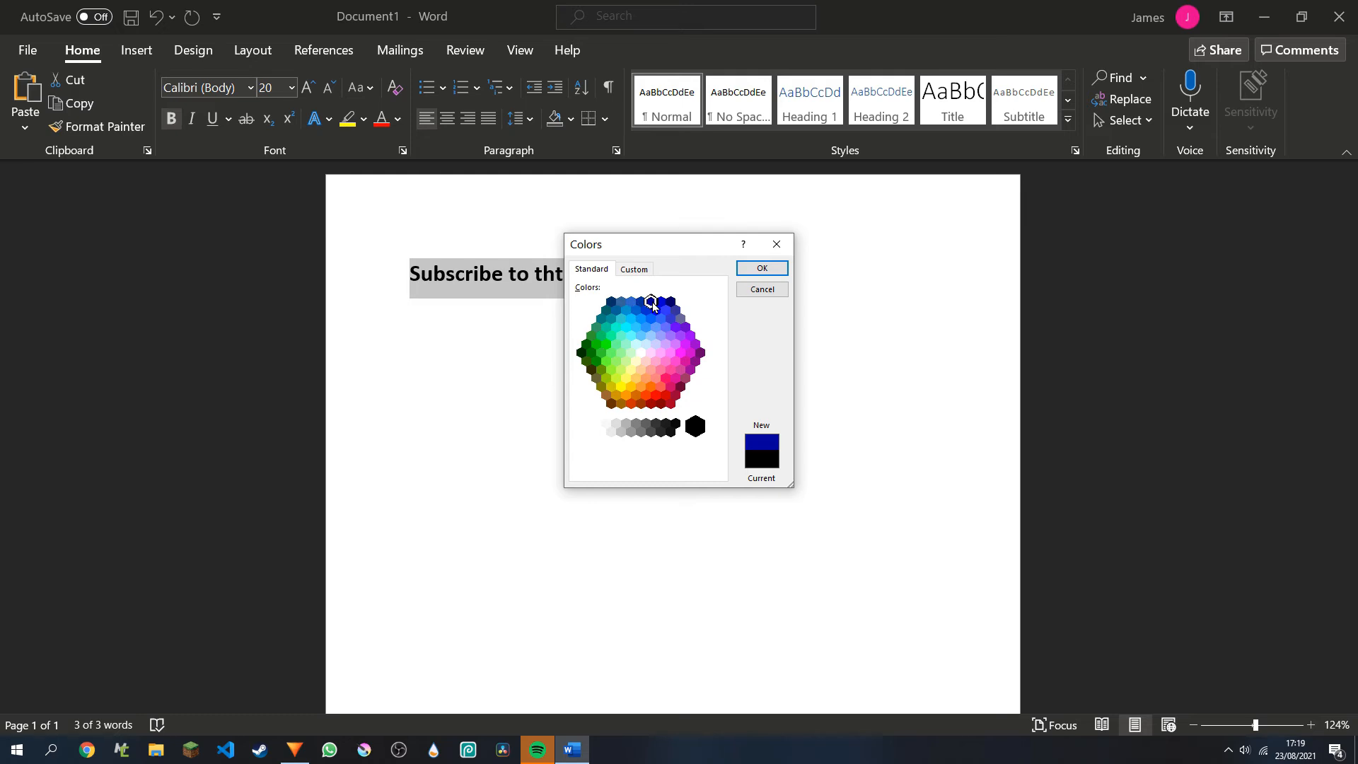
click(656, 395)
click(751, 276)
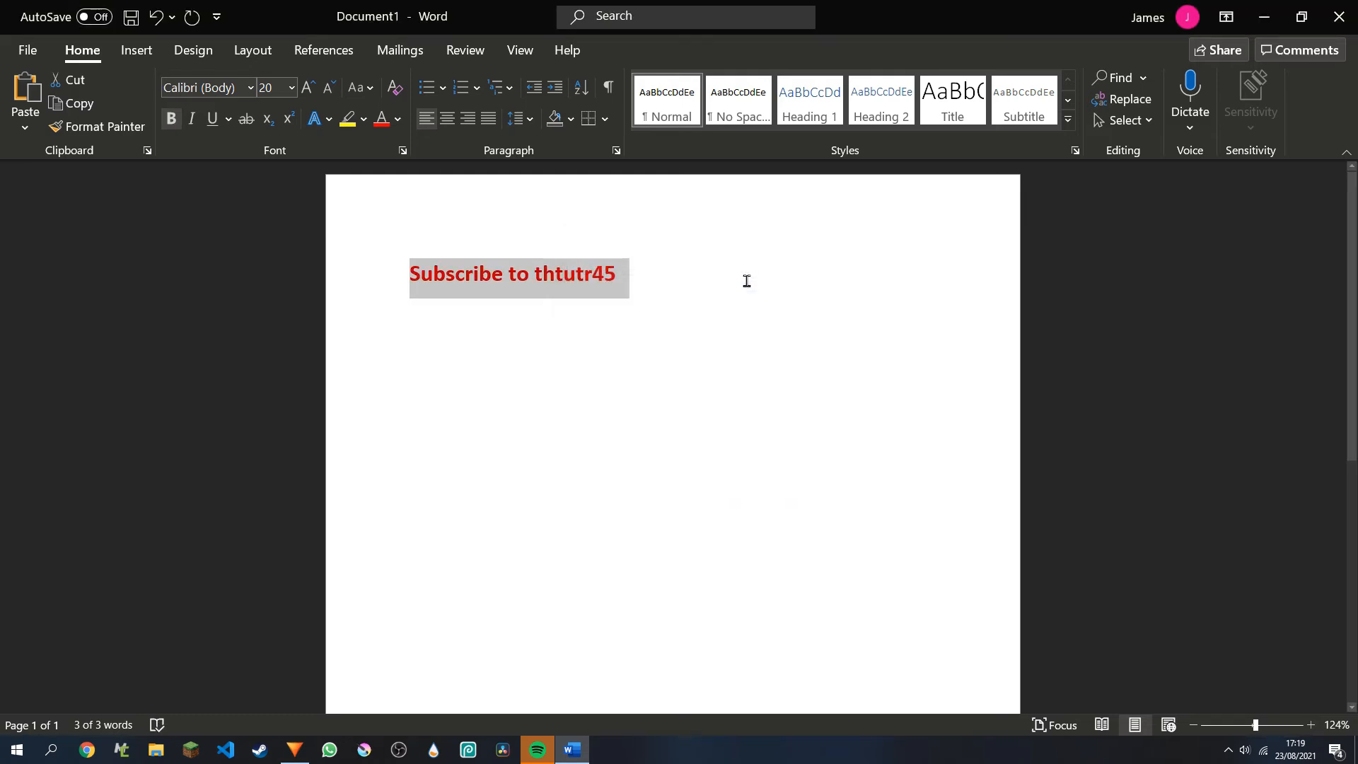
click(653, 294)
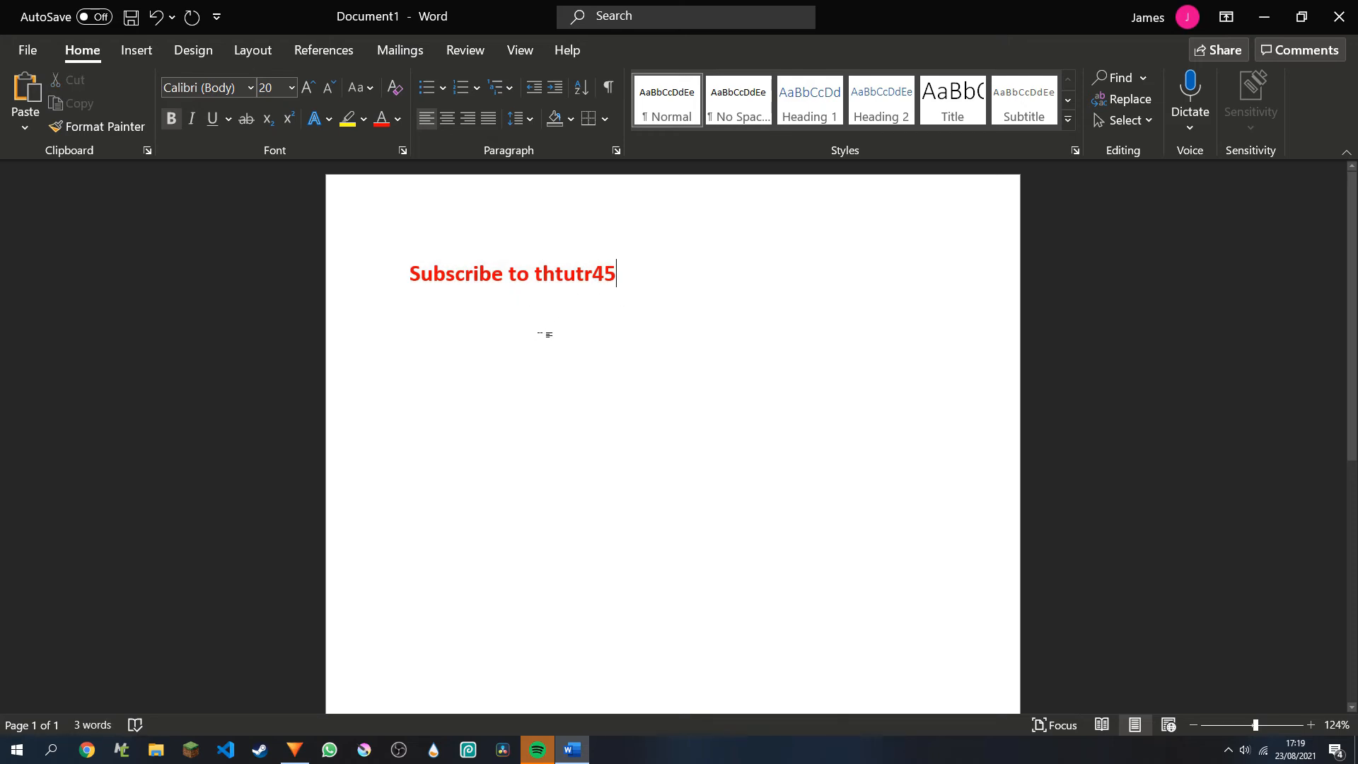
Change the font of the whole line to Cyrup and increase its size to 22.
drag(629, 286, 425, 294)
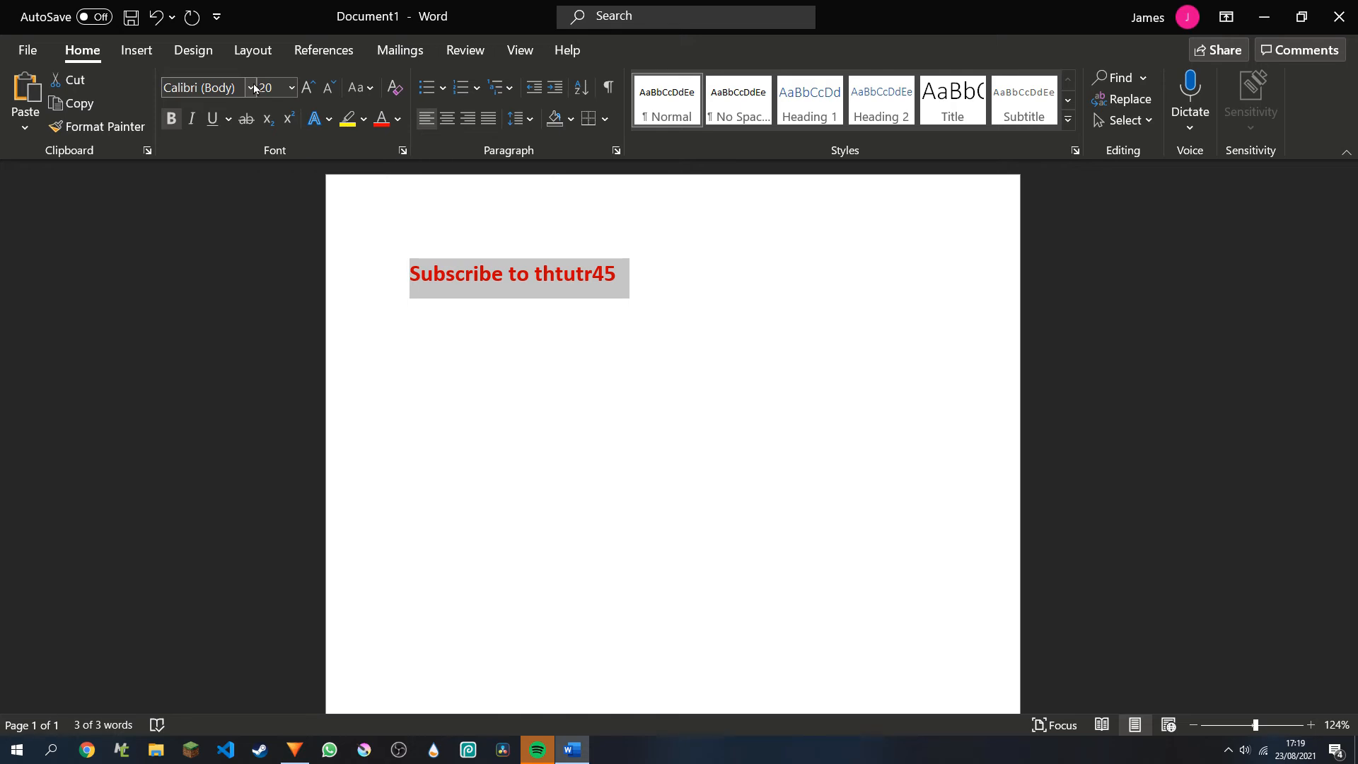
click(252, 87)
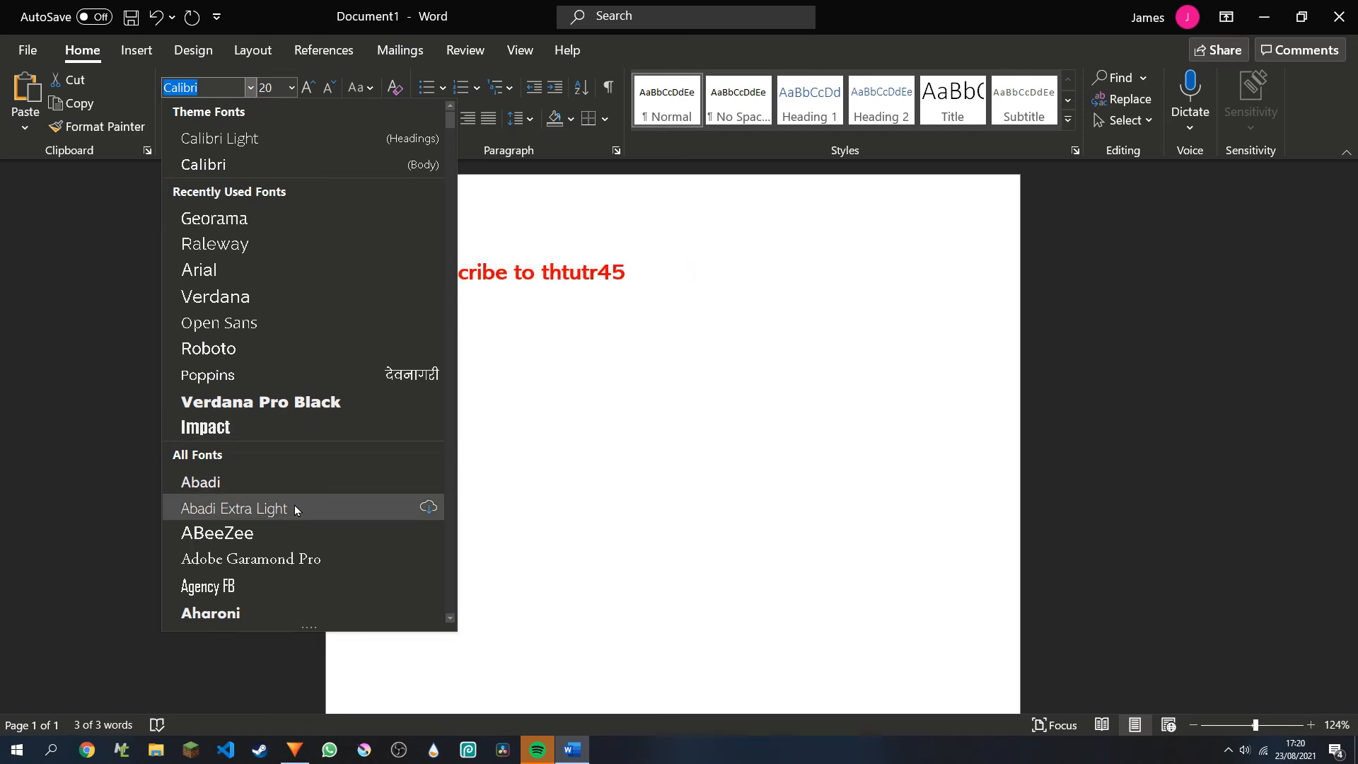
text(Cyrup)
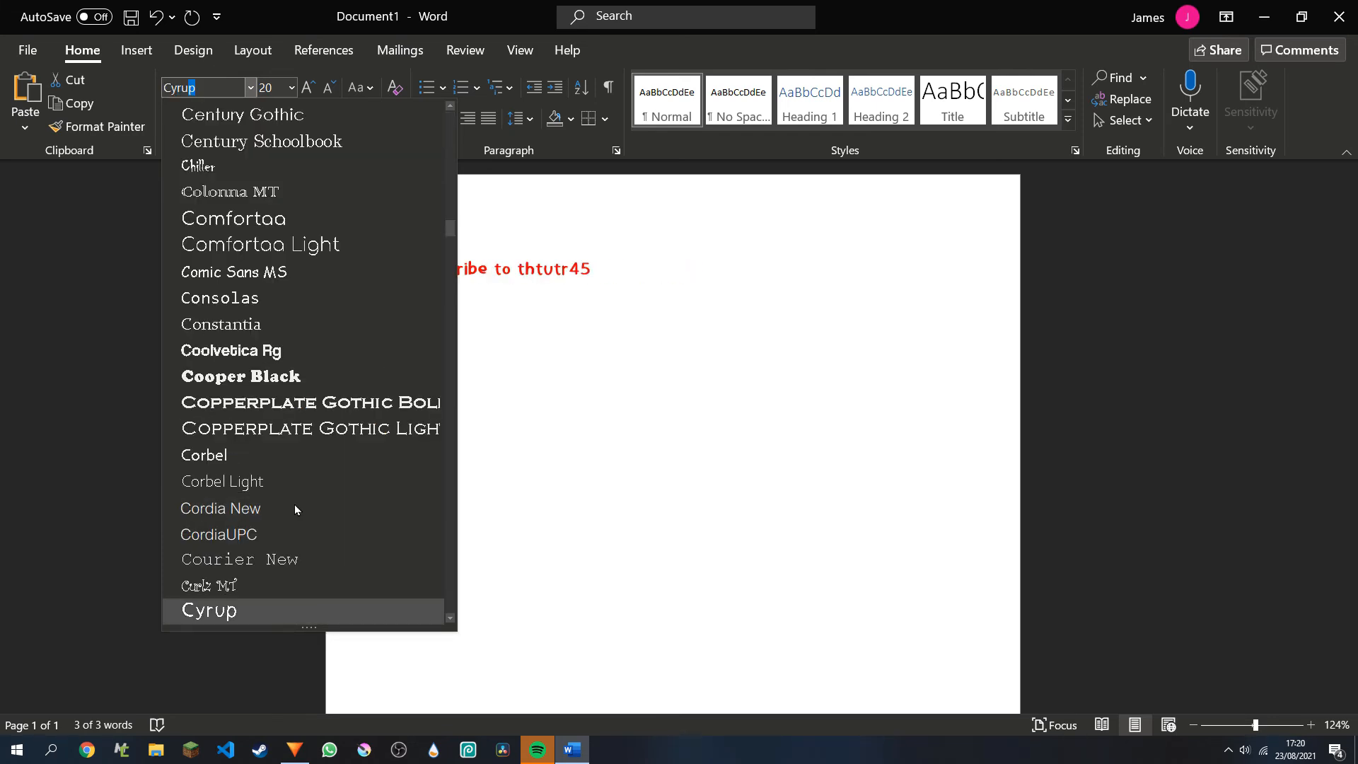
click(274, 609)
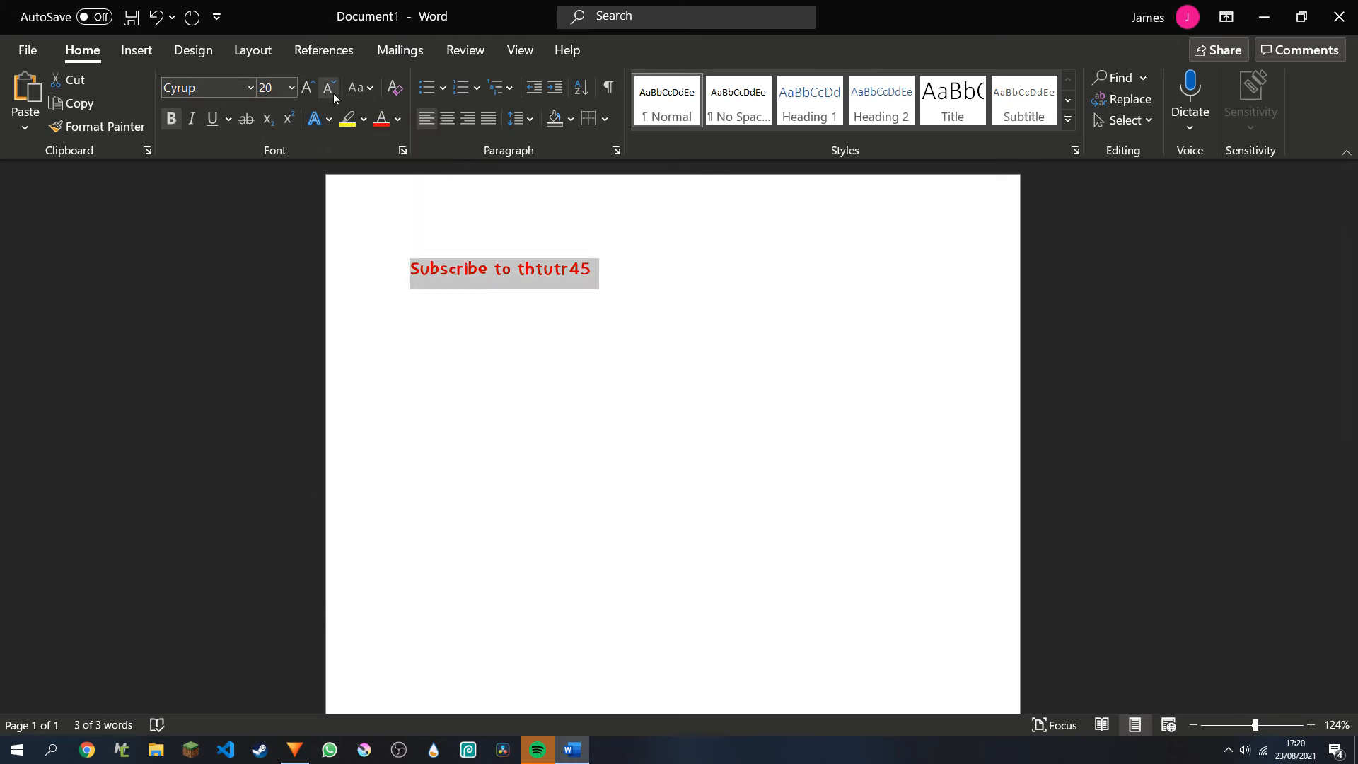
click(307, 87)
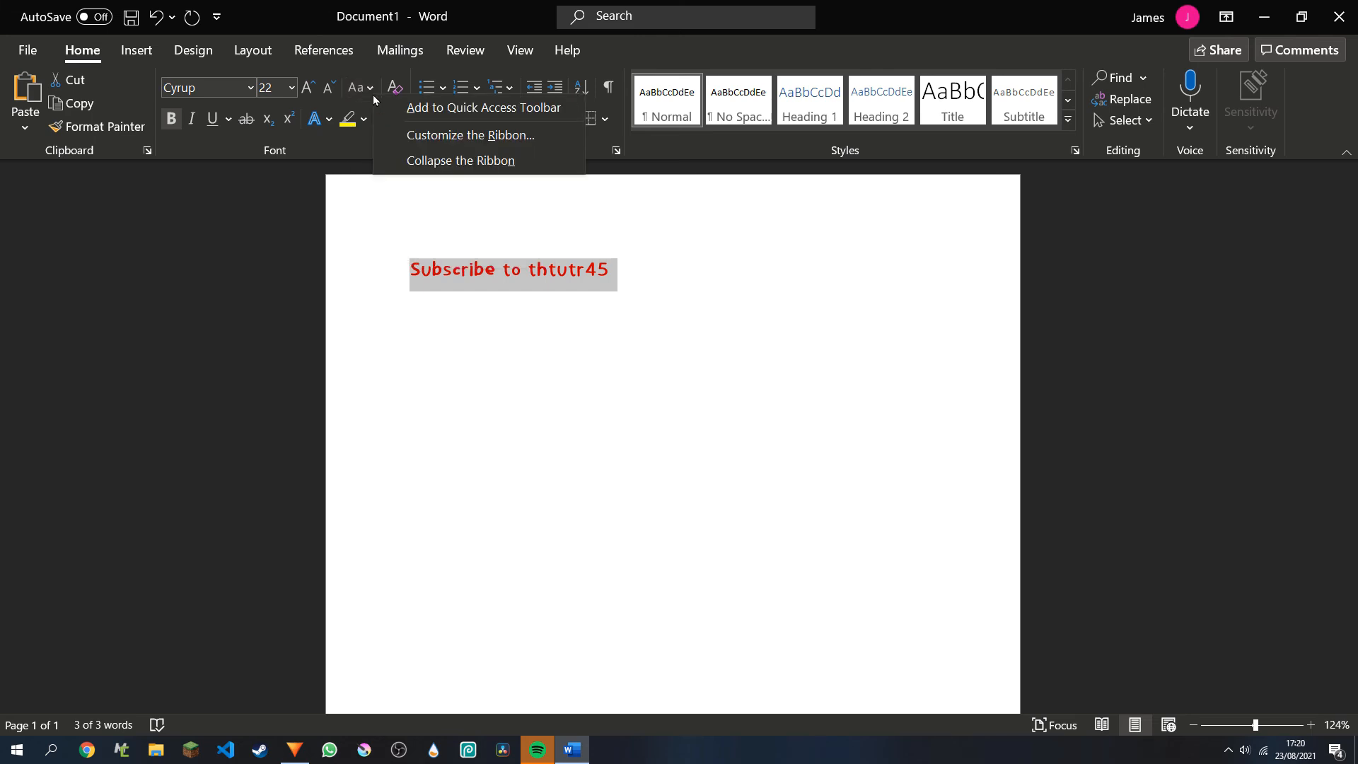
Try lowercase, sentence case, uppercase, Capitalize Each Word and toggle case on the selected line.
click(370, 90)
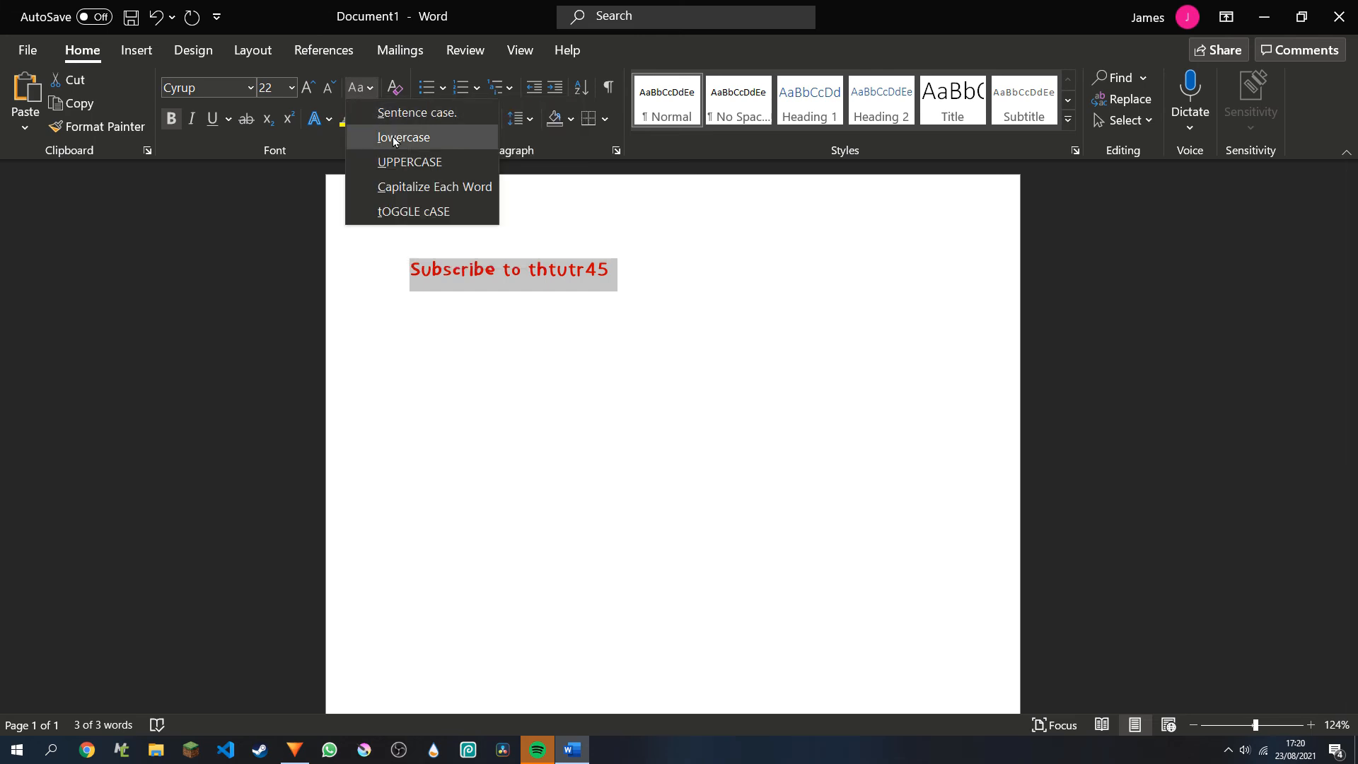
click(394, 139)
click(352, 89)
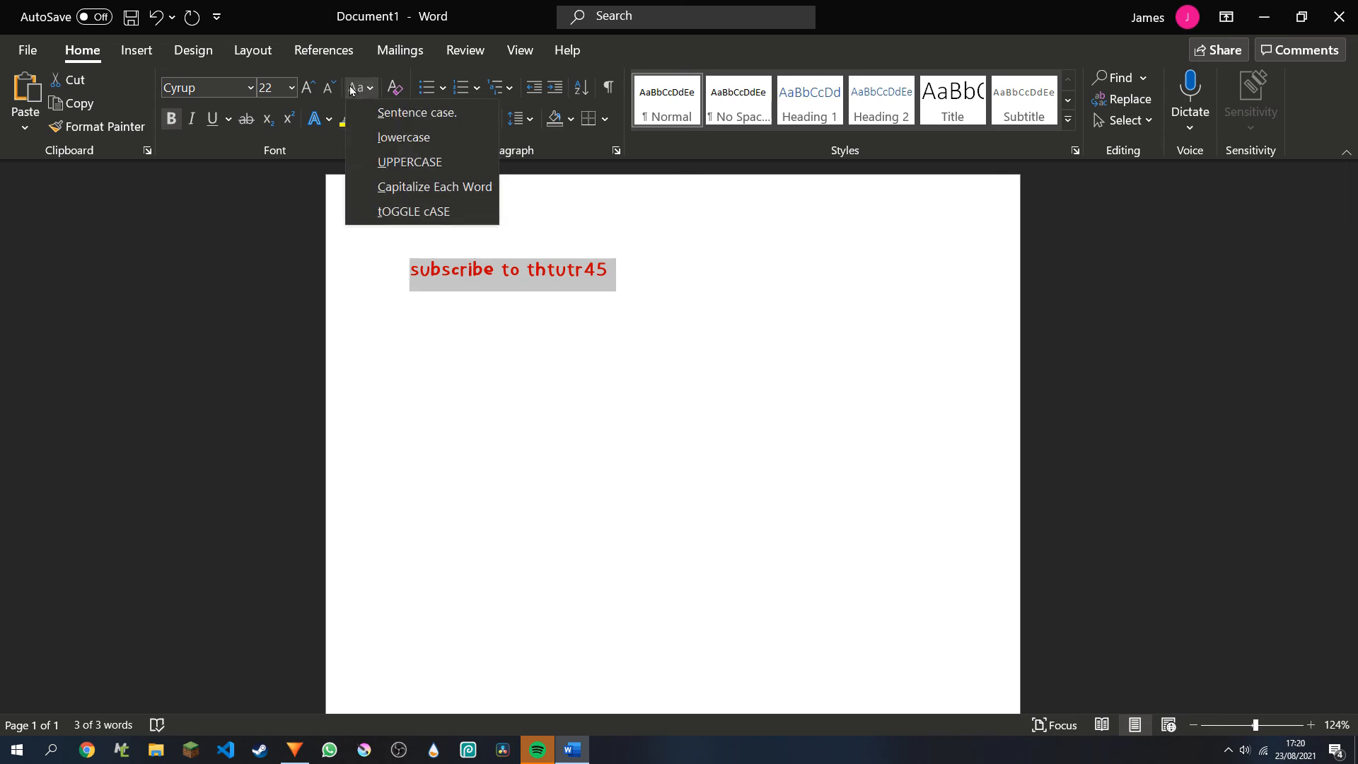
click(367, 113)
click(363, 95)
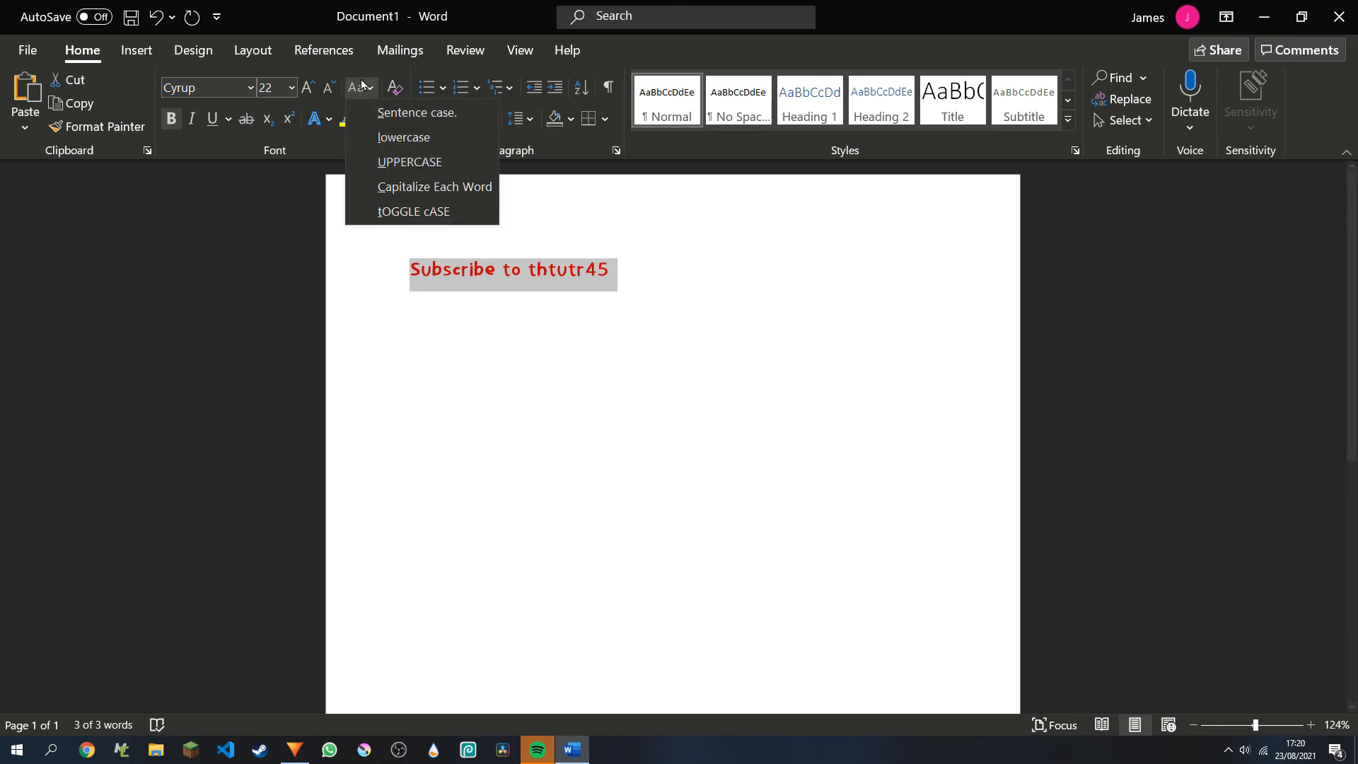
click(392, 165)
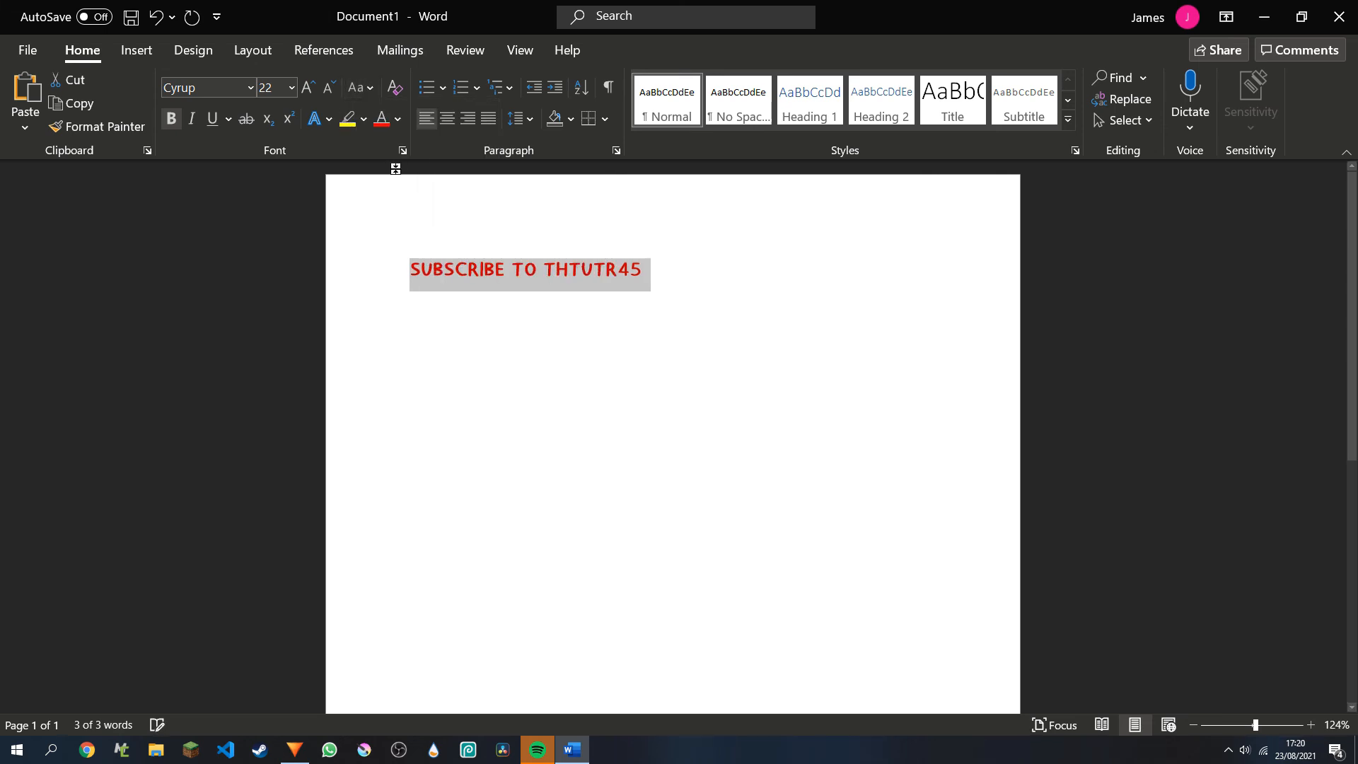
click(354, 88)
click(398, 185)
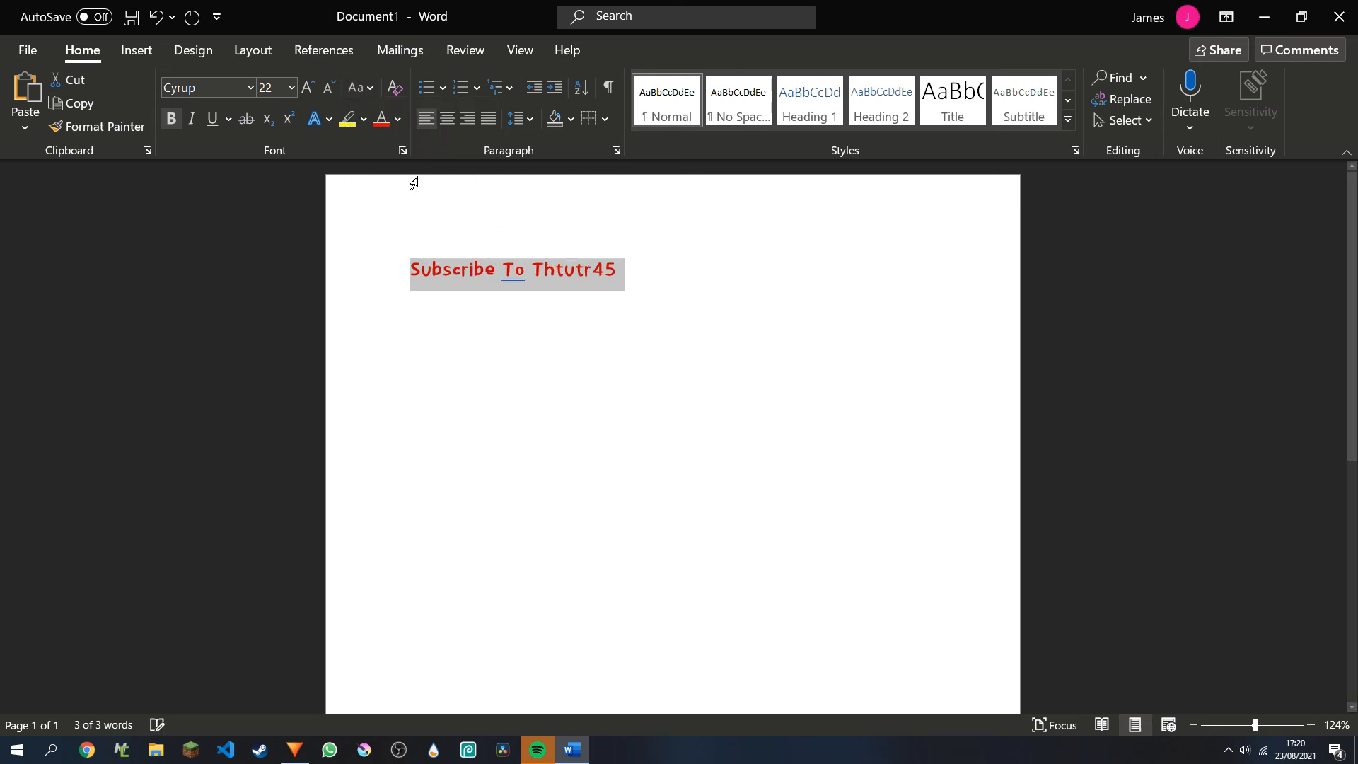
click(370, 89)
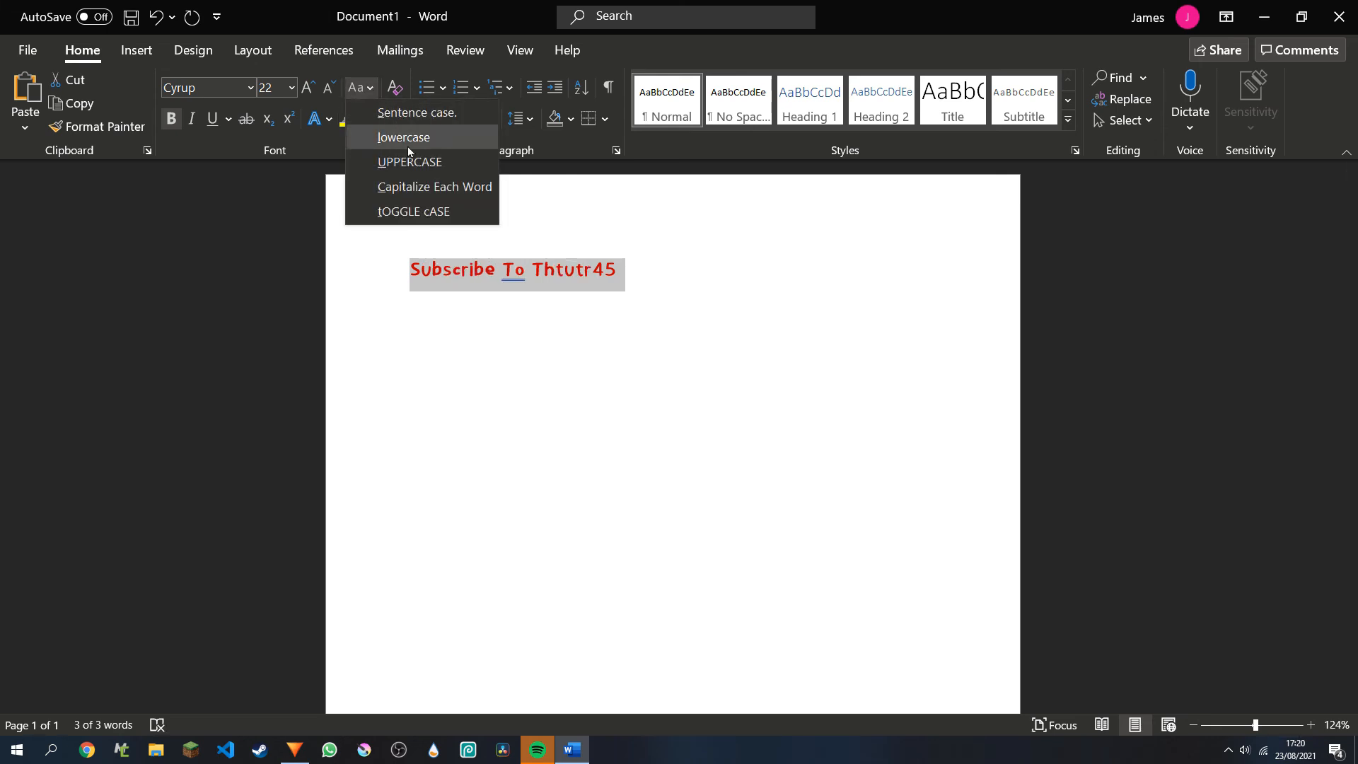
click(419, 213)
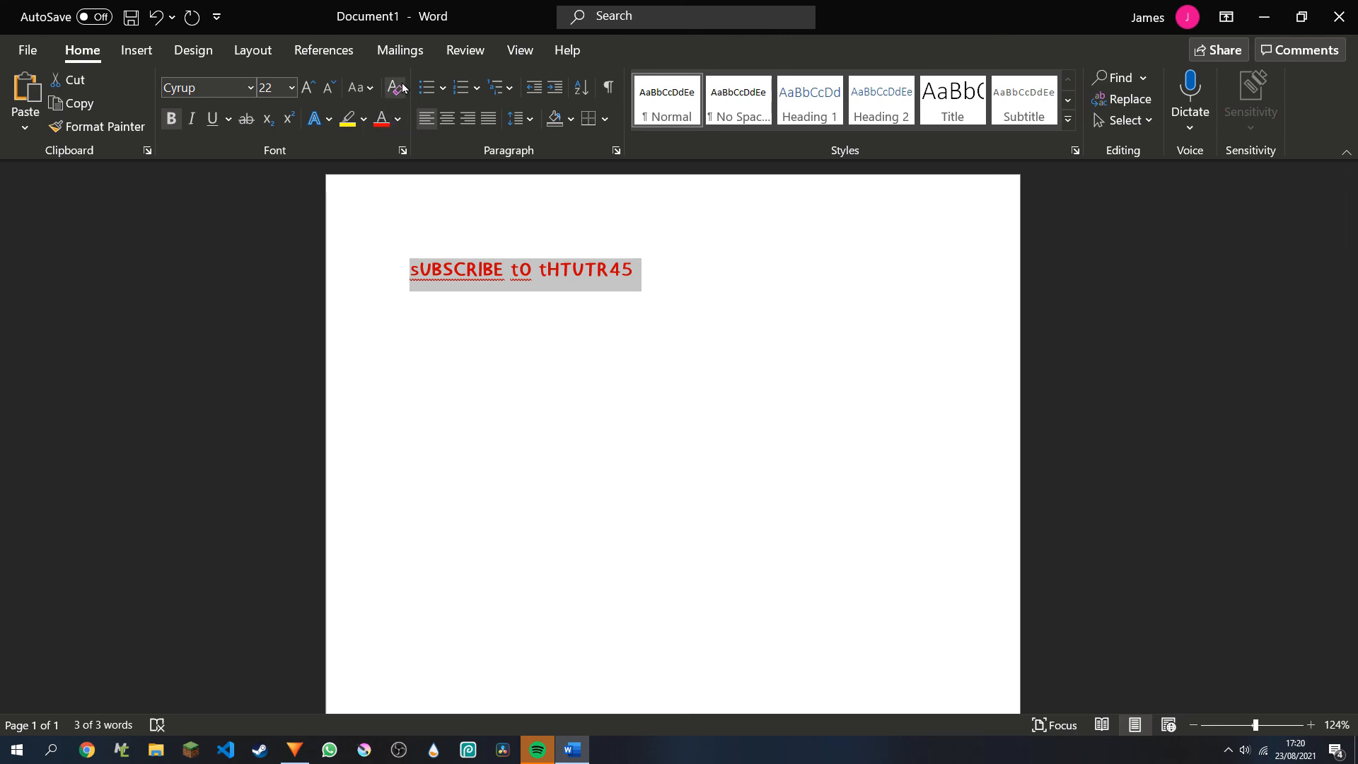
Change the case of the whole line to UPPERCASE and deselect the text.
click(367, 87)
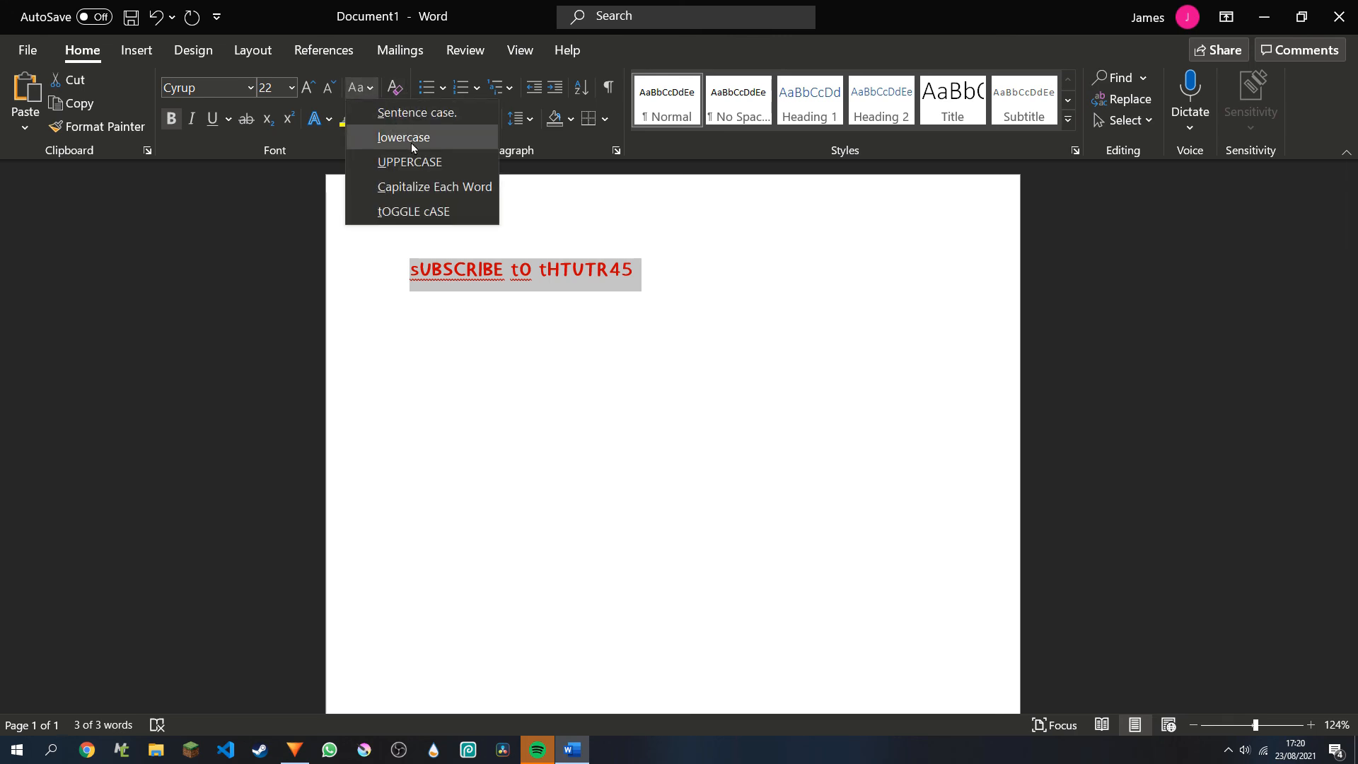
click(421, 162)
click(573, 323)
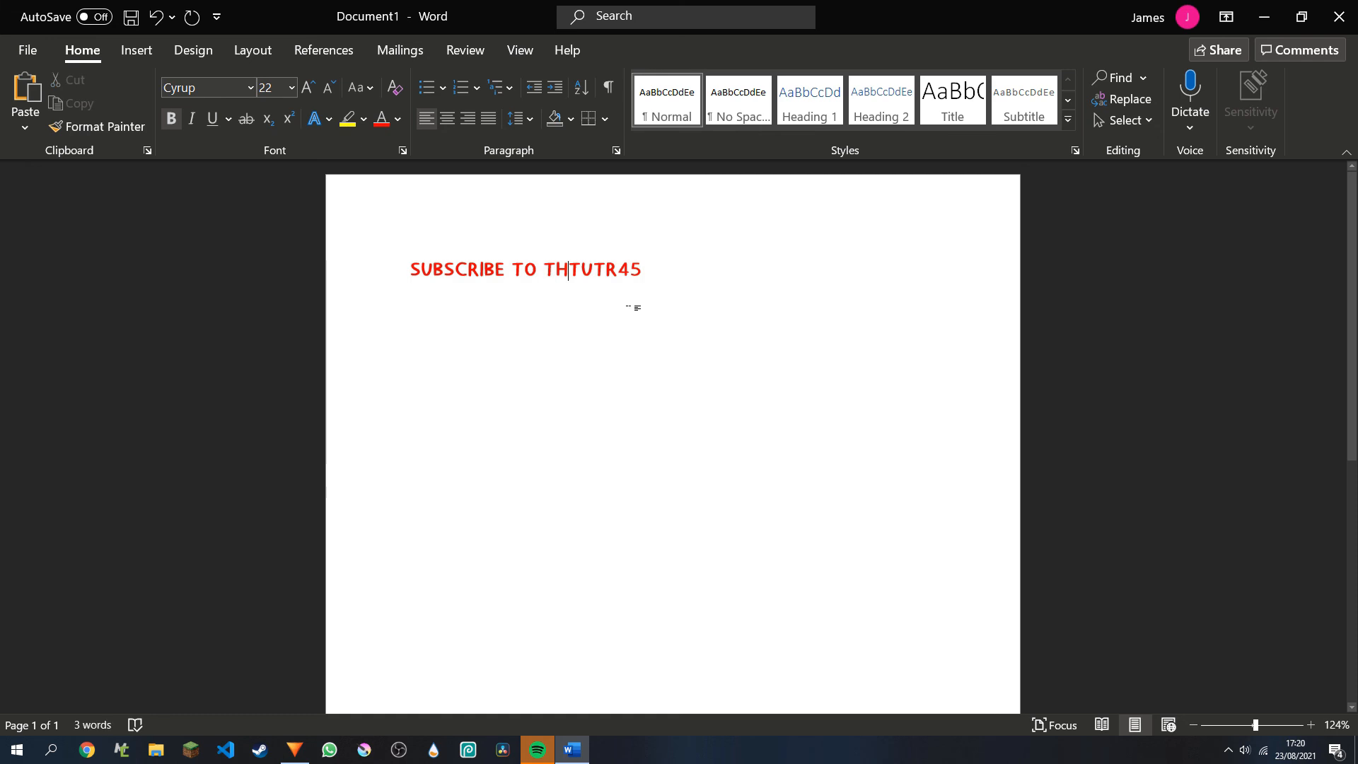
Highlight the whole line of text in light gray and deselect it.
drag(630, 285, 459, 301)
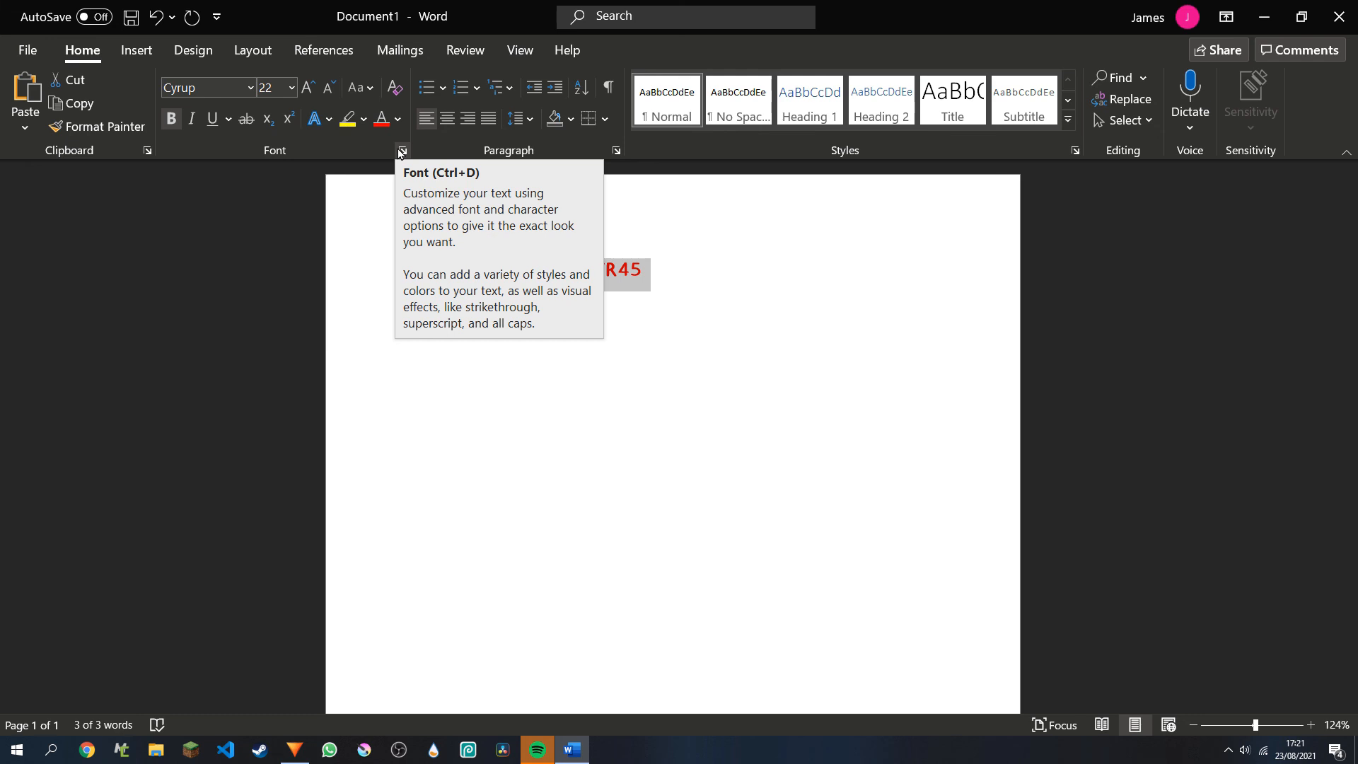
click(366, 130)
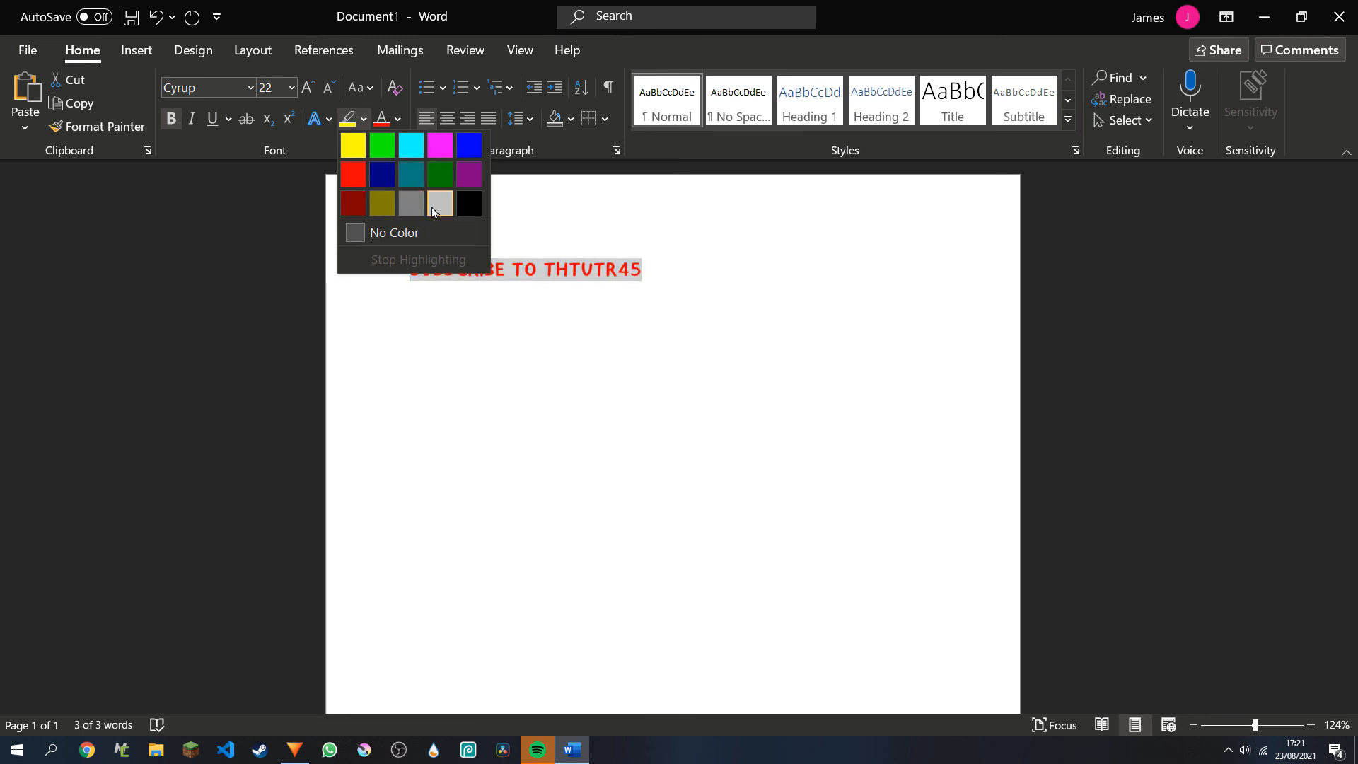
click(439, 205)
key(Left)
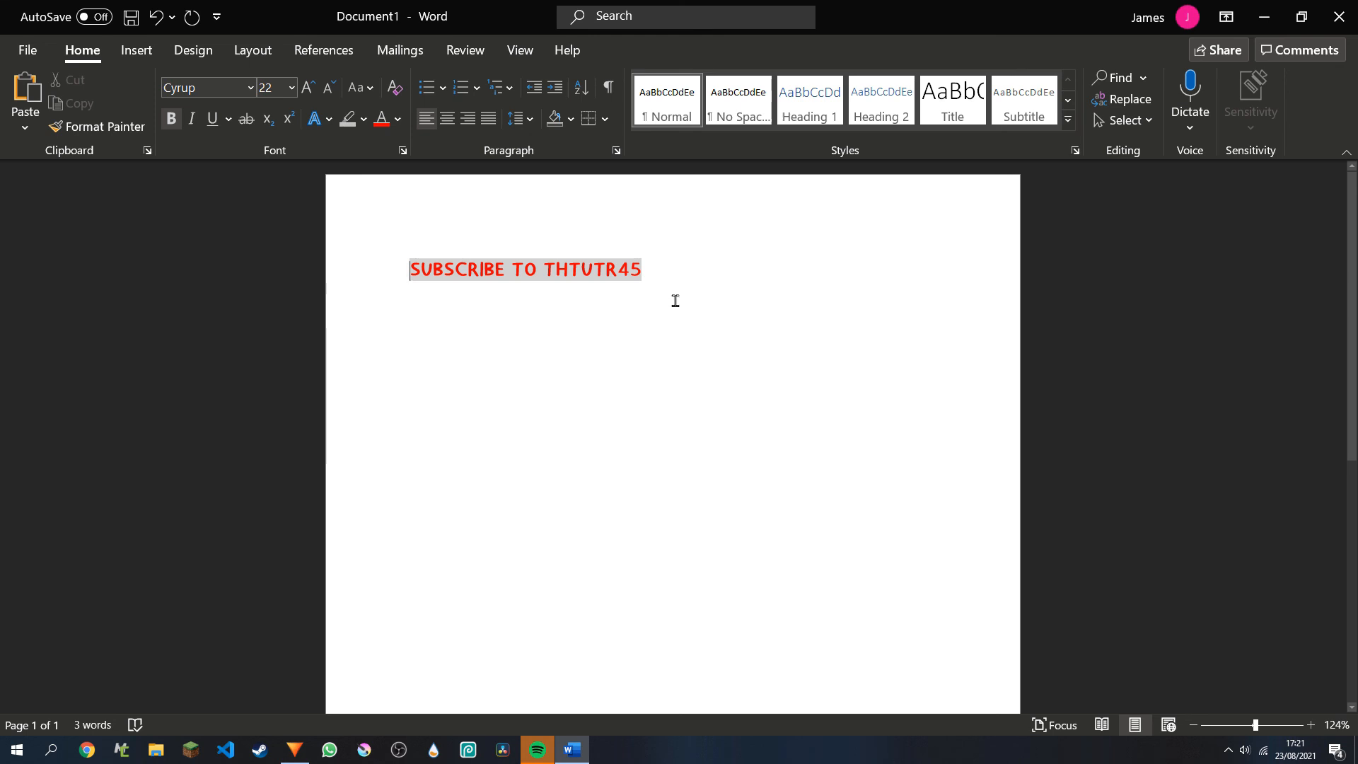
Try growing and shrinking the whole line's font by one size increment, and preview other sizes without applying one.
drag(666, 283, 404, 283)
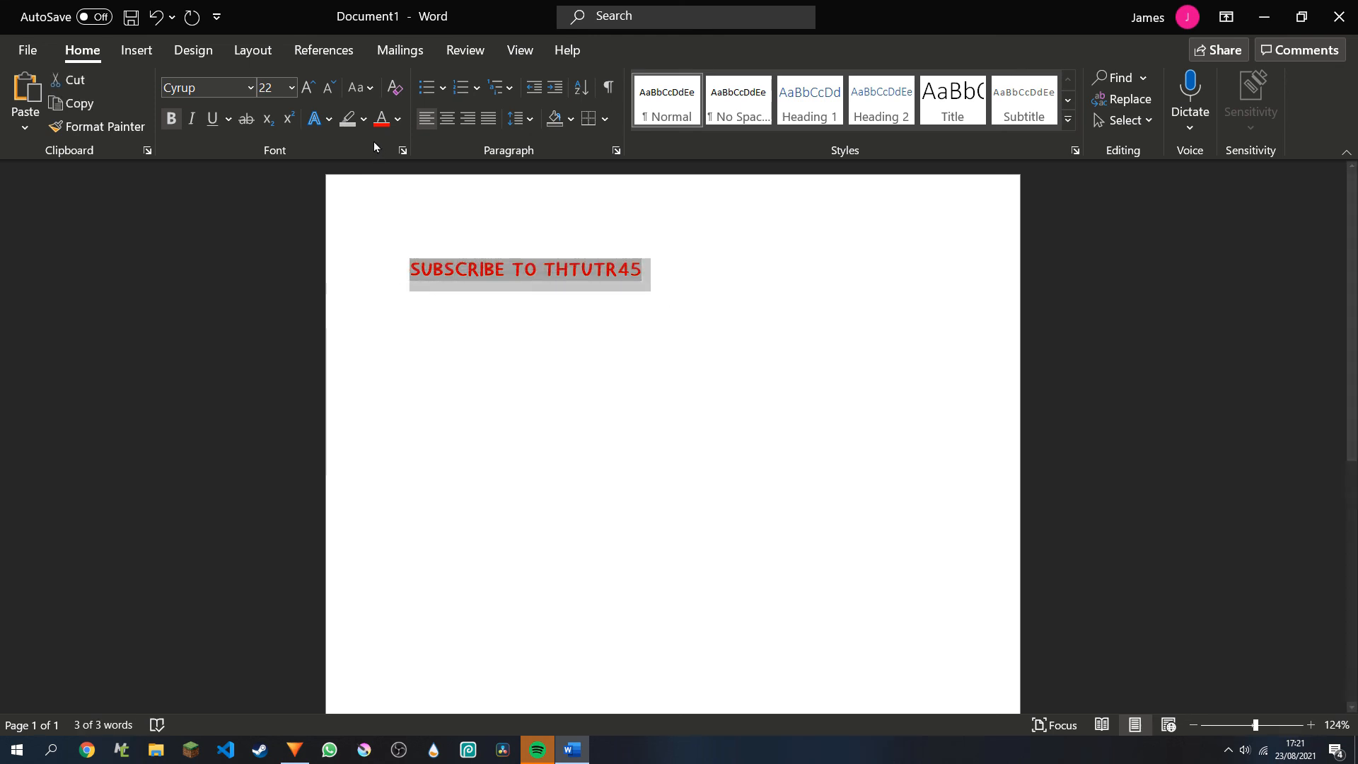
click(307, 87)
click(329, 91)
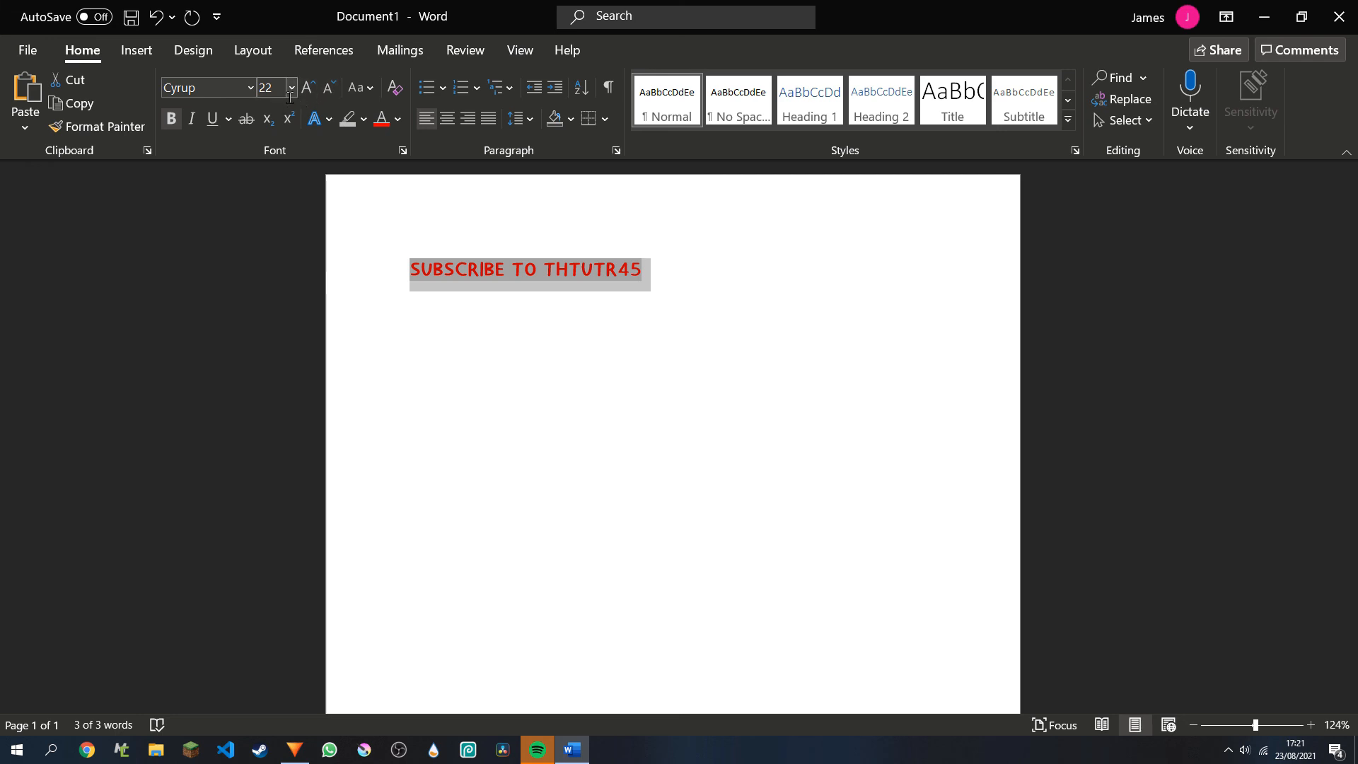
click(291, 87)
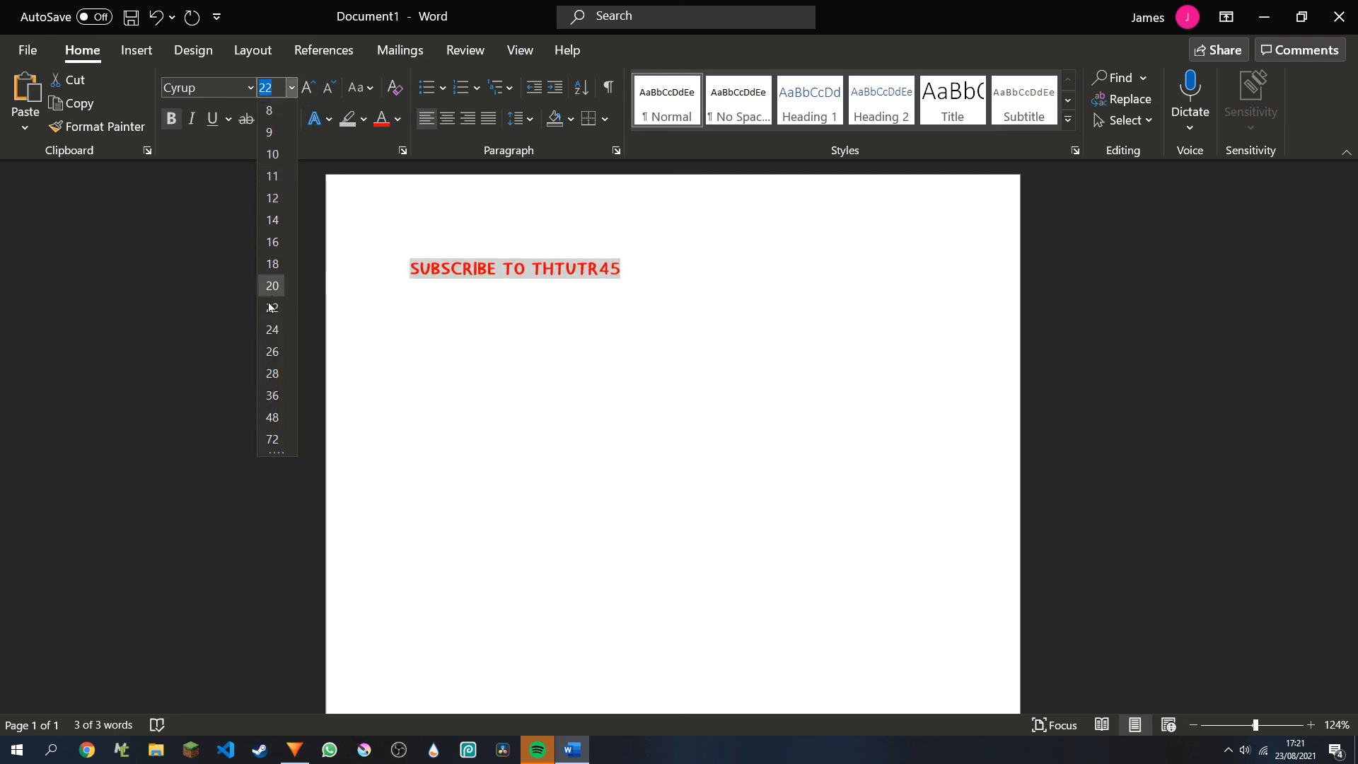
click(290, 89)
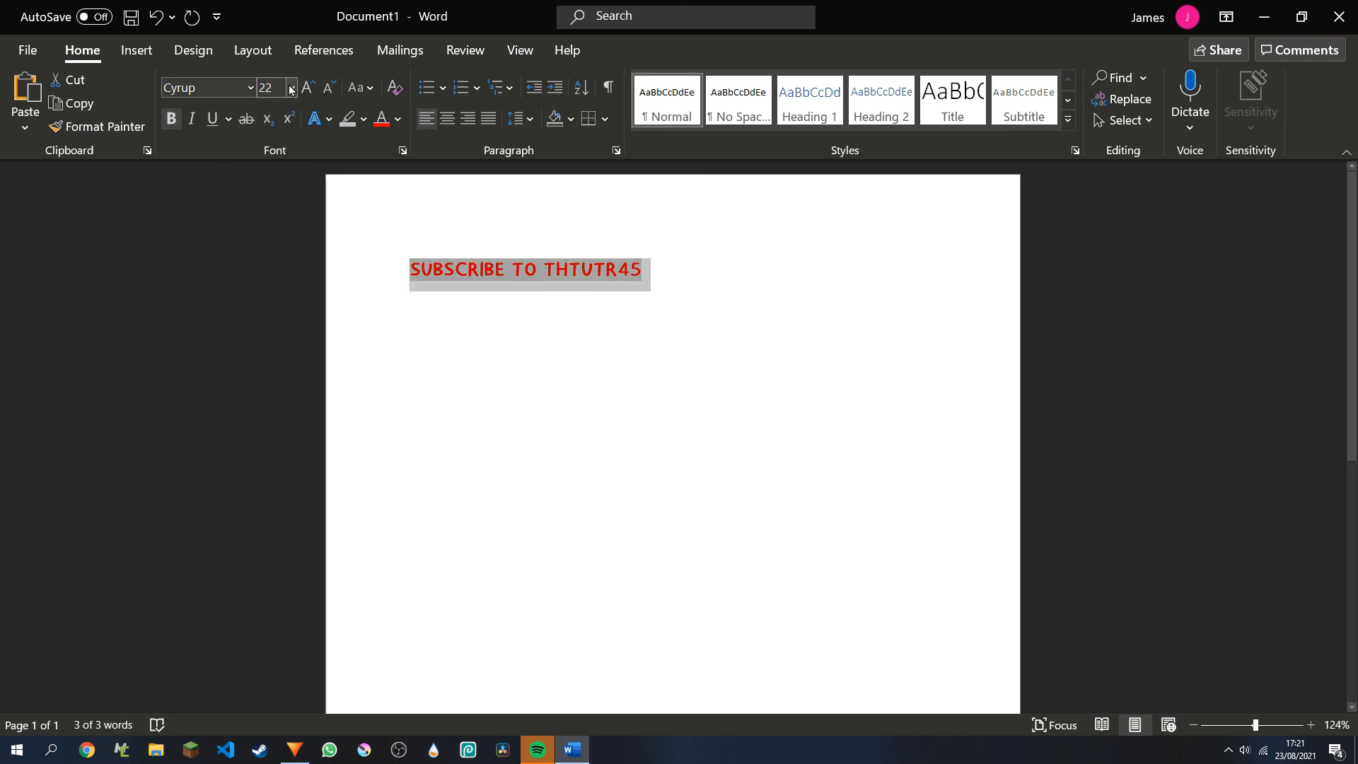